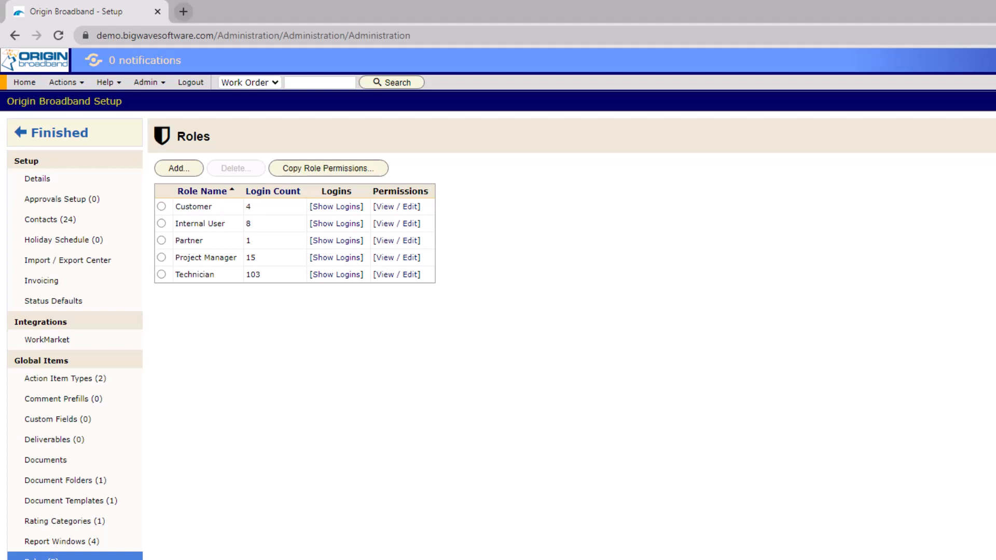
{"action": "left_click", "coordinate": [265, 209]}
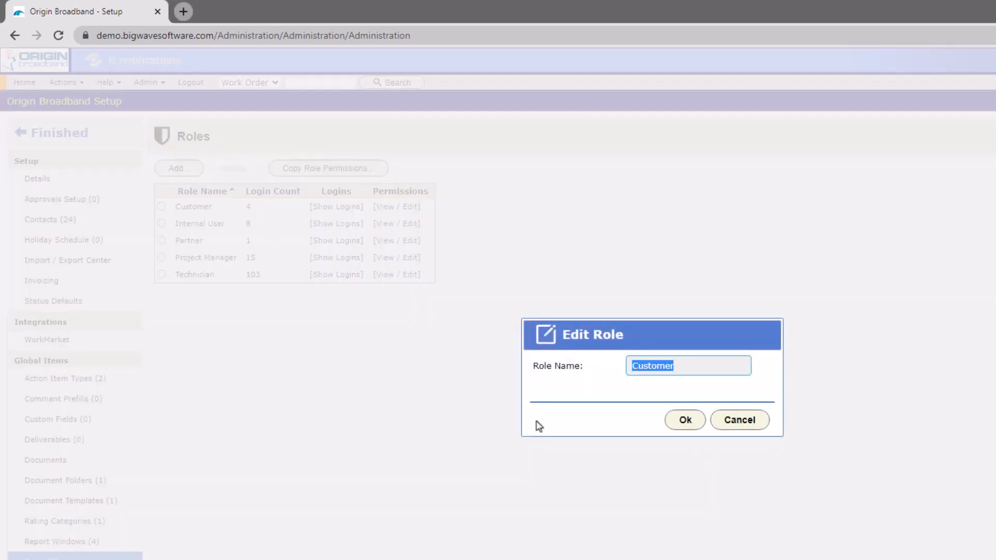
{"action": "type", "text": "Account"}
{"action": "key", "text": "Return"}
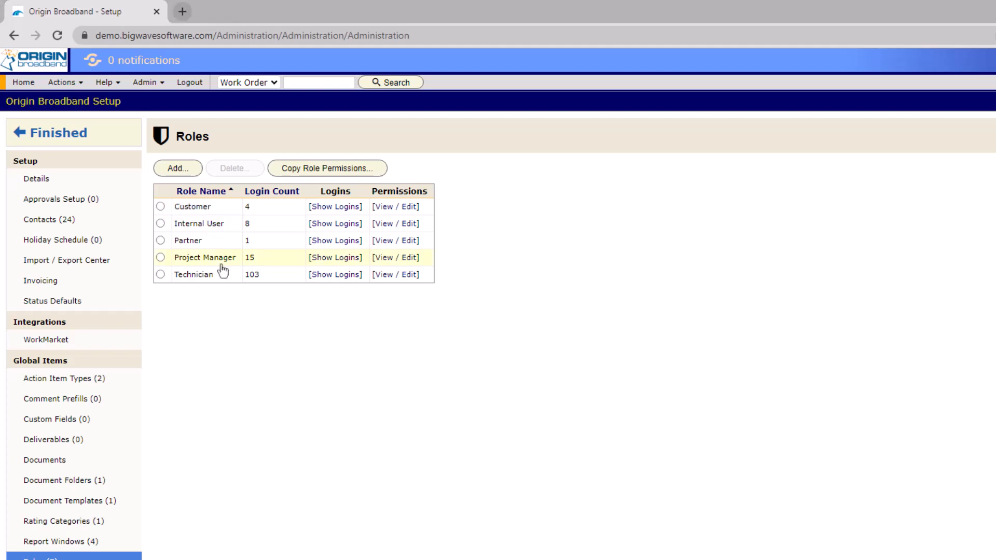
{"action": "left_click", "coordinate": [322, 261]}
{"action": "left_click", "coordinate": [322, 259]}
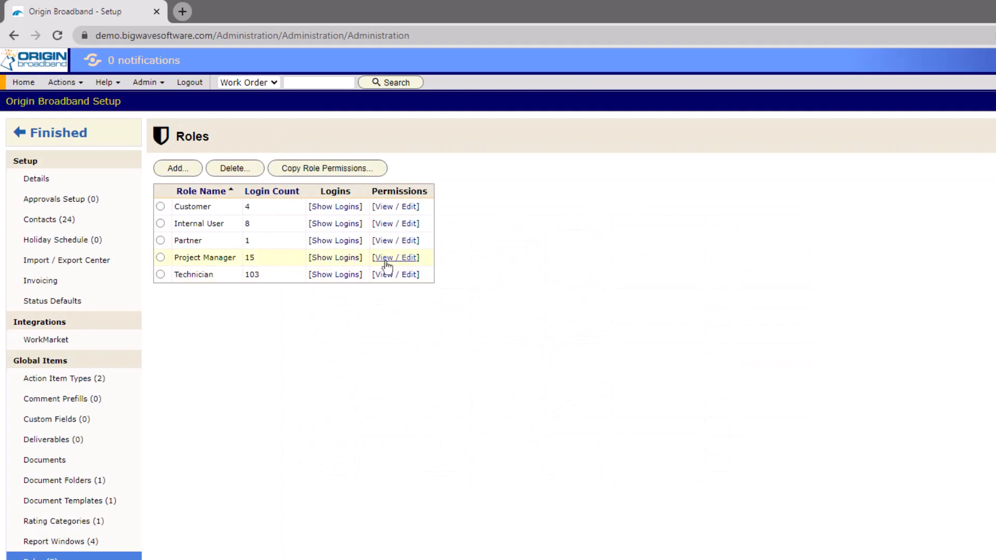
{"action": "left_click", "coordinate": [384, 259]}
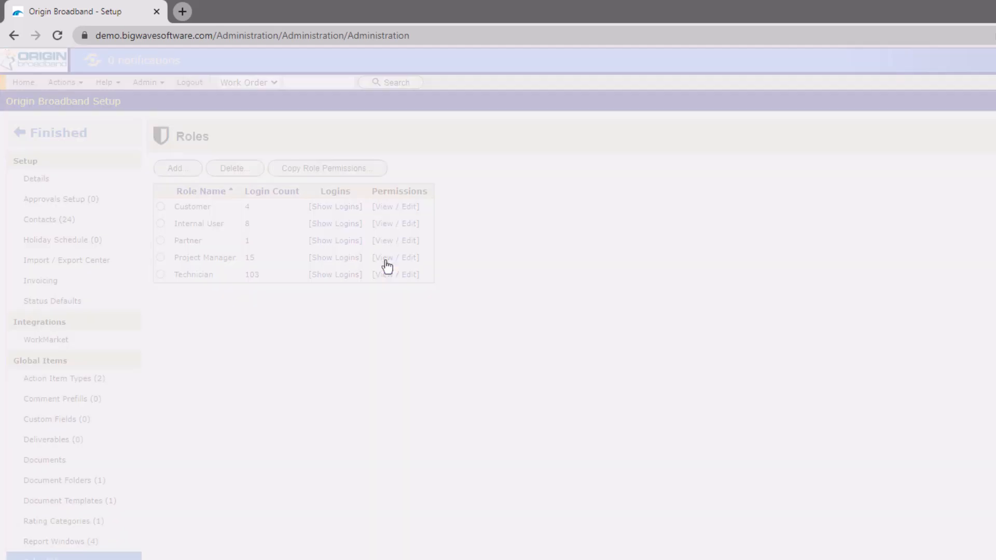
{"action": "left_click_drag", "start_coordinate": [951, 228], "coordinate": [943, 345]}
{"action": "key", "text": "Escape"}
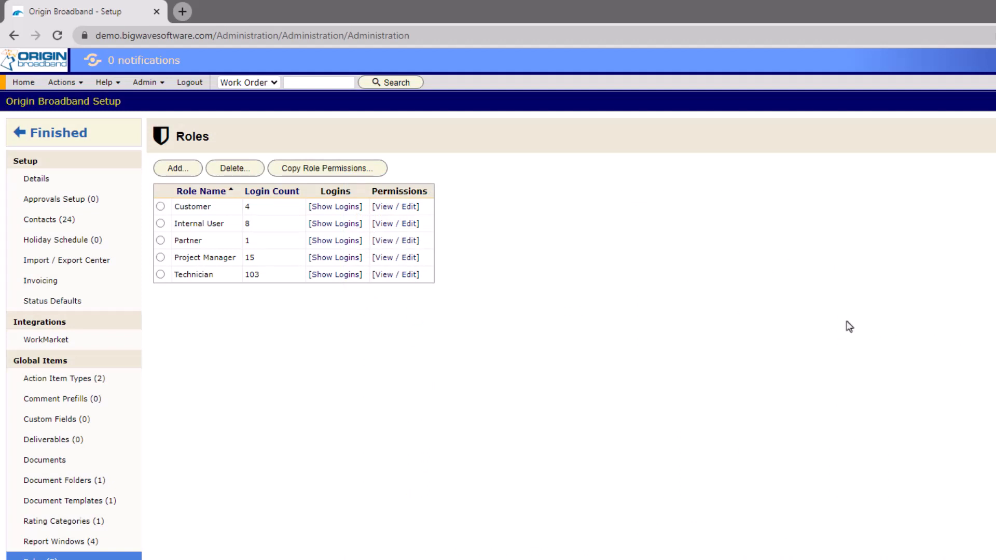
Step: Add a new role named 'Customer (limited)'
{"action": "left_click", "coordinate": [171, 171]}
{"action": "type", "text": "Cus"}
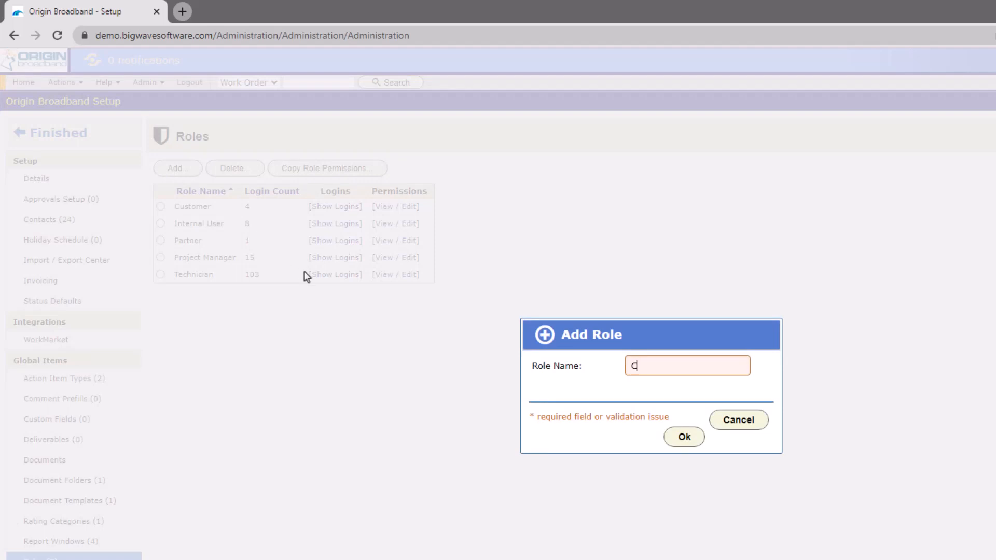
{"action": "type", "text": "tomer (limited)"}
{"action": "key", "text": "Return"}
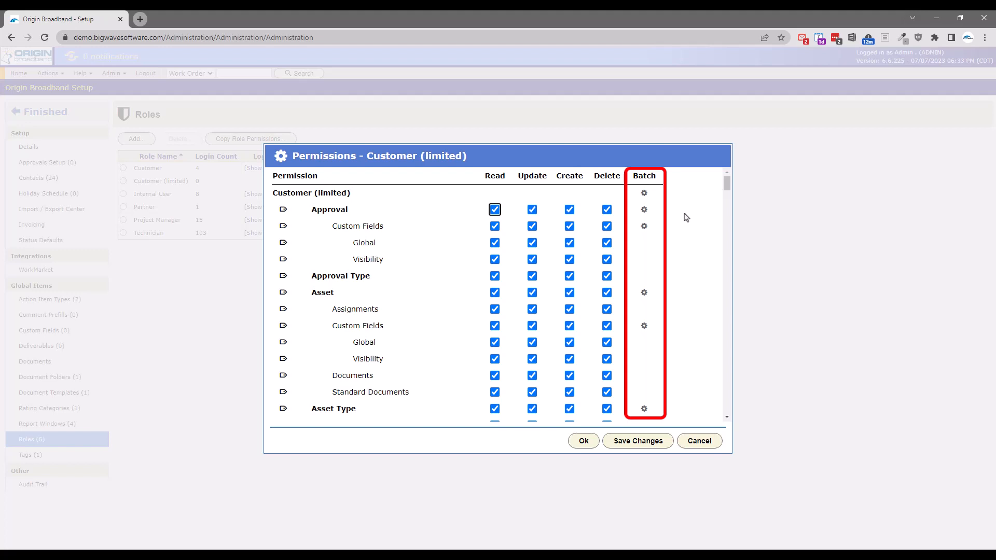
Step: Batch-set Custom Fields permissions to No Access, then back to All Access
{"action": "left_click", "coordinate": [643, 226]}
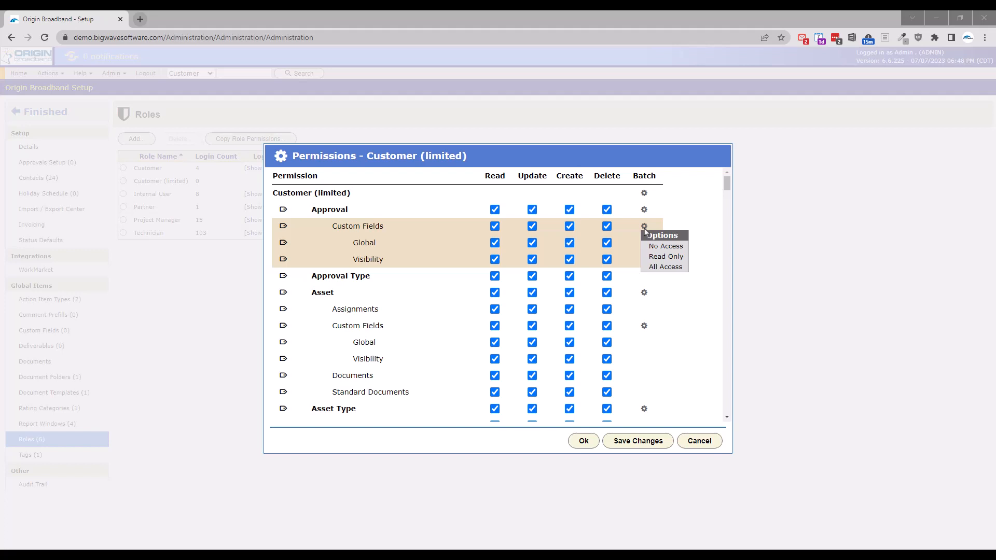
{"action": "left_click", "coordinate": [648, 248]}
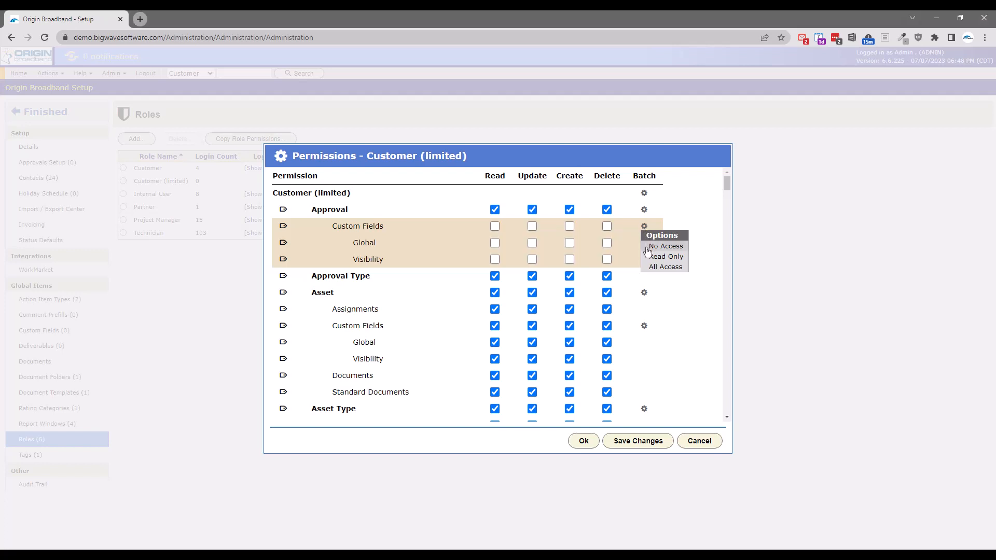
{"action": "left_click", "coordinate": [649, 267]}
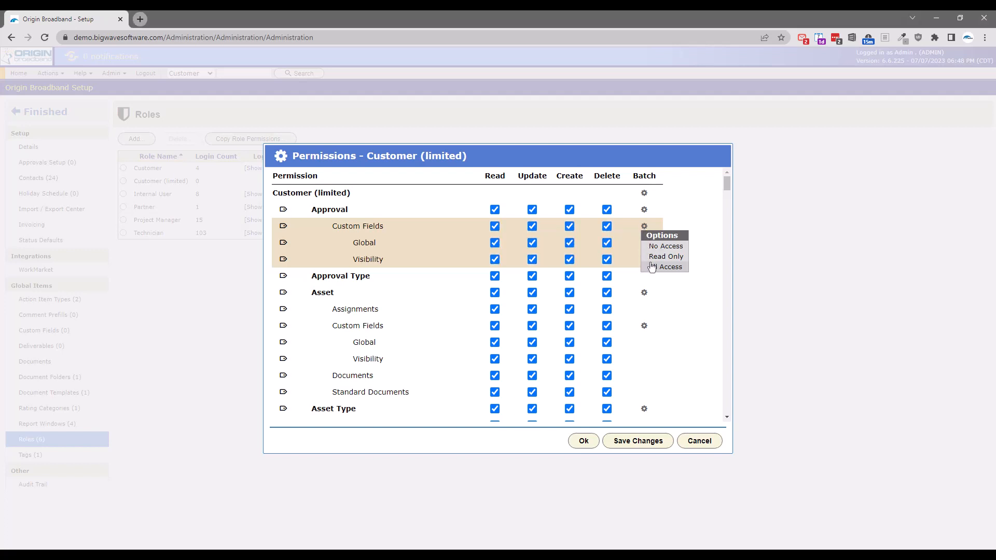
Step: Set the entire Customer (limited) role to No Access
{"action": "left_click", "coordinate": [644, 193]}
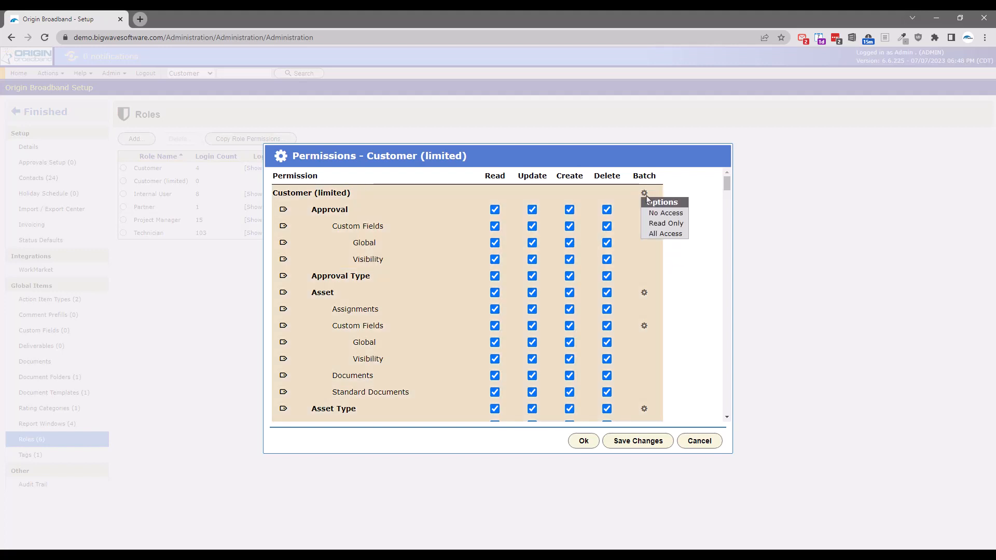
{"action": "left_click", "coordinate": [649, 213]}
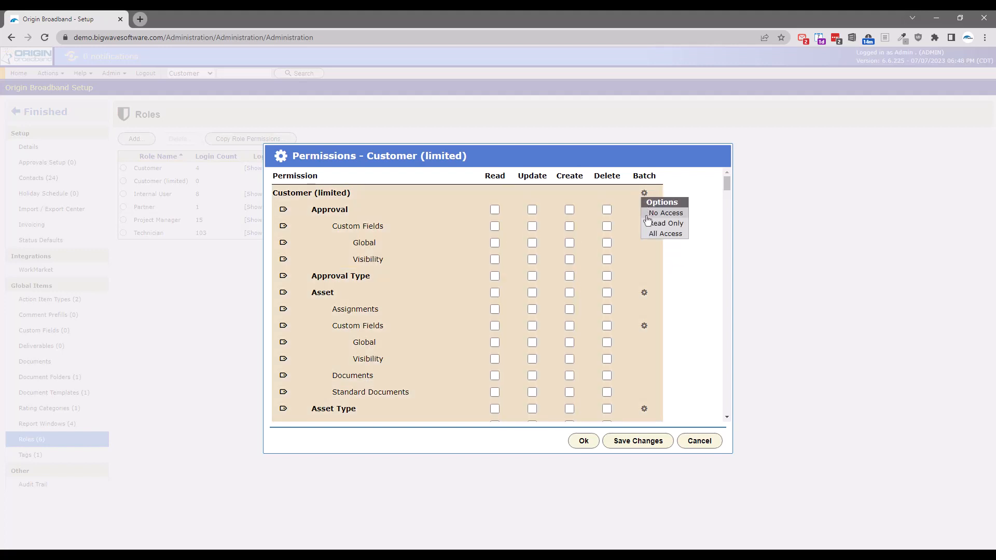
{"action": "left_click_drag", "start_coordinate": [727, 183], "coordinate": [716, 413]}
{"action": "left_click", "coordinate": [184, 74]}
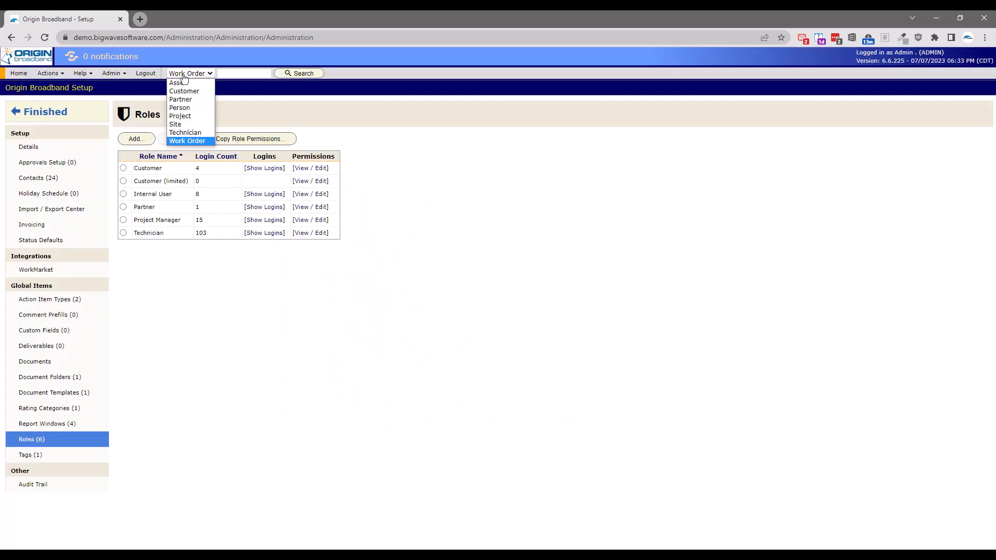
Step: Add a new contact to the Portillos customer, entering the contact's first and last name
{"action": "left_click", "coordinate": [184, 92]}
{"action": "left_click", "coordinate": [300, 74]}
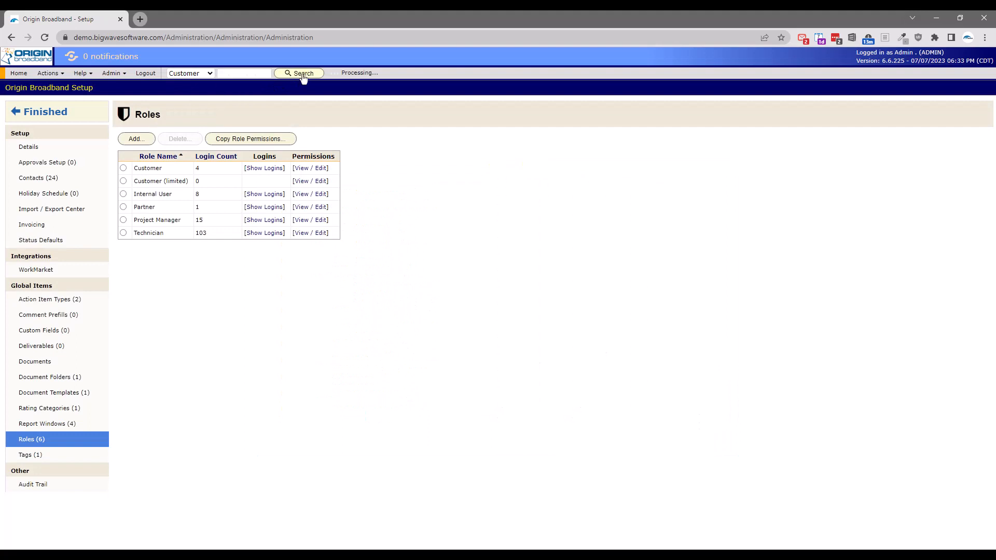
{"action": "left_click", "coordinate": [202, 289]}
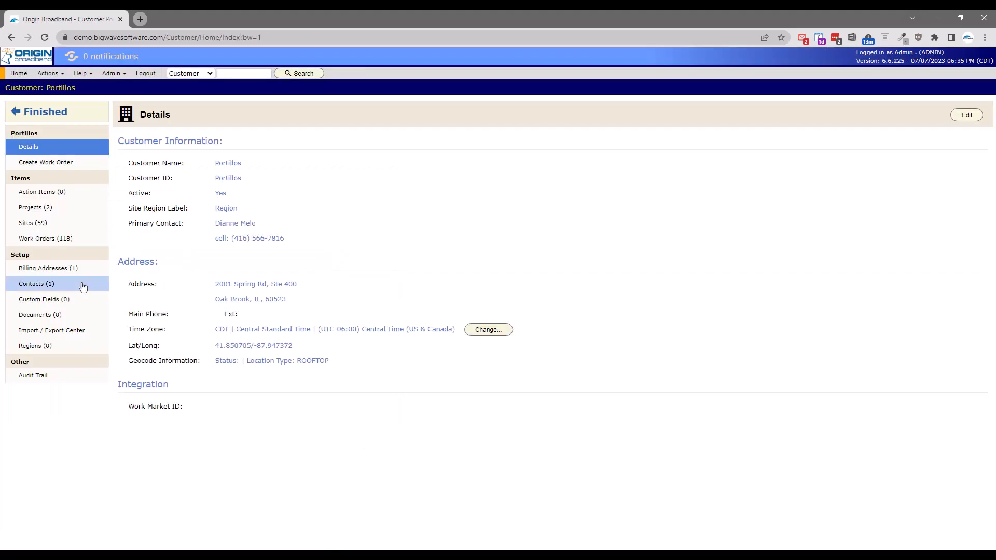
{"action": "left_click", "coordinate": [80, 284]}
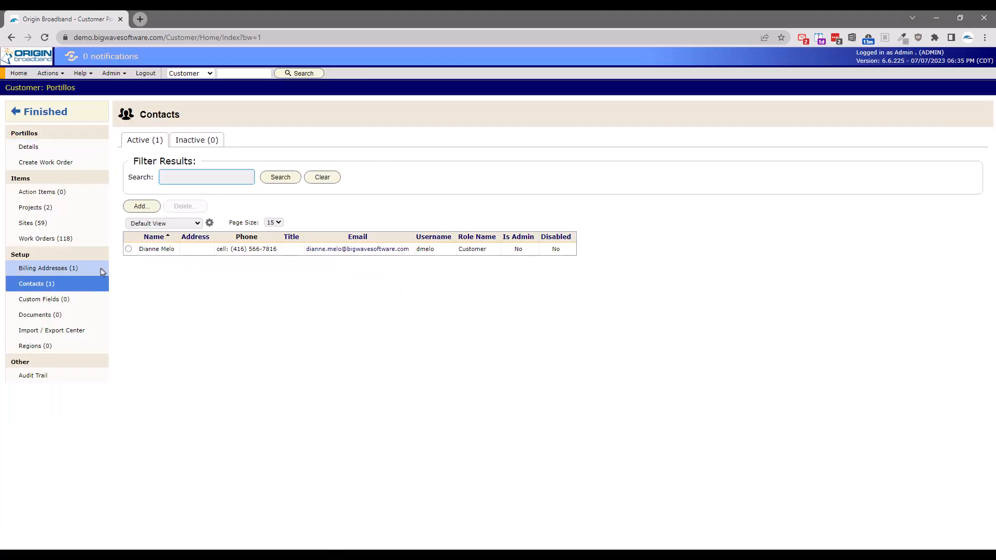
{"action": "left_click", "coordinate": [133, 212]}
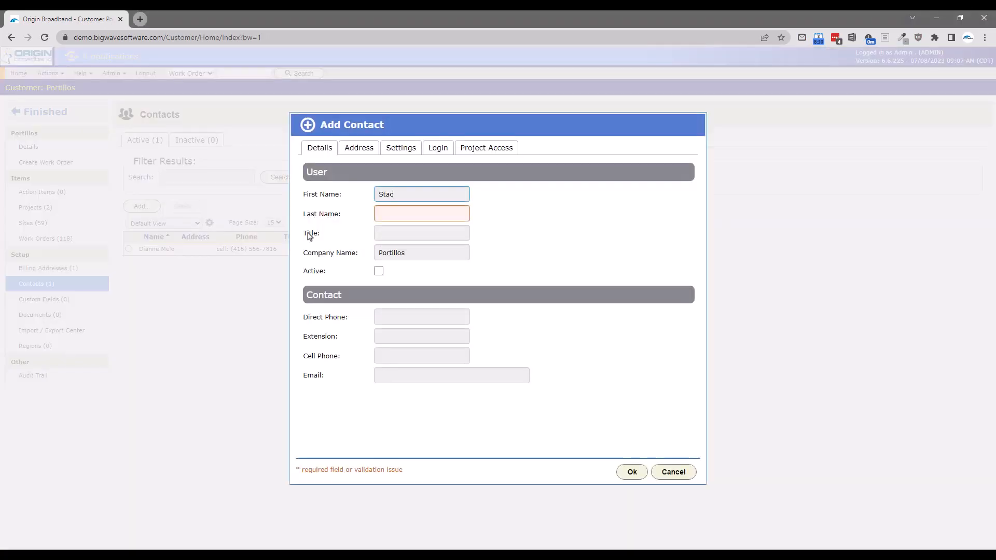
{"action": "key", "text": "Tab"}
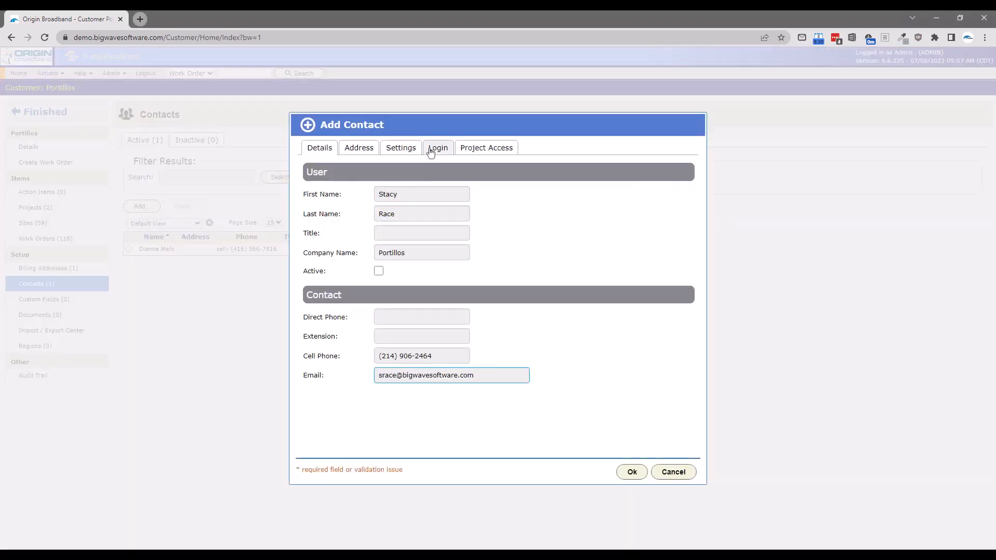
Step: Create a password login with the Customer (limited) role for the contact, then save the contact
{"action": "left_click", "coordinate": [431, 150]}
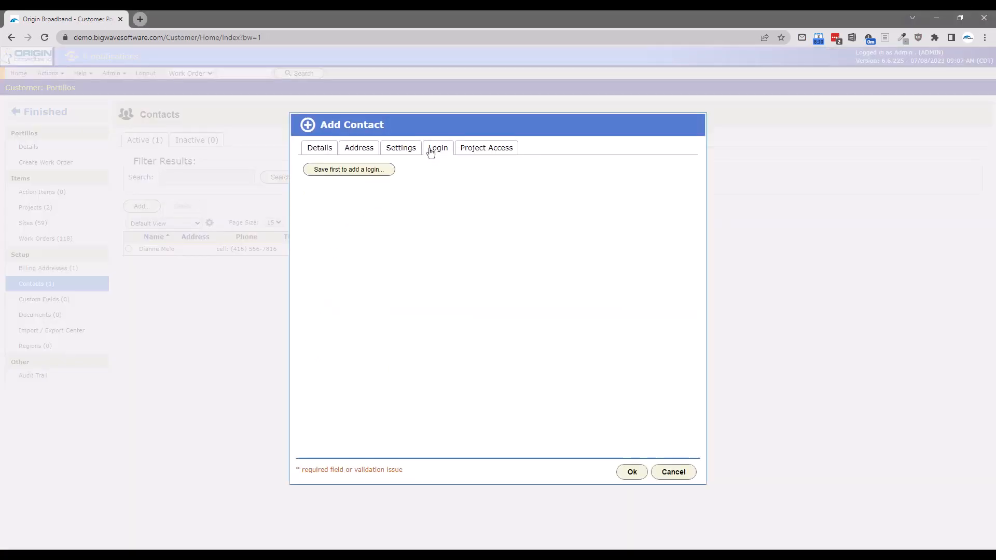
{"action": "left_click", "coordinate": [360, 197]}
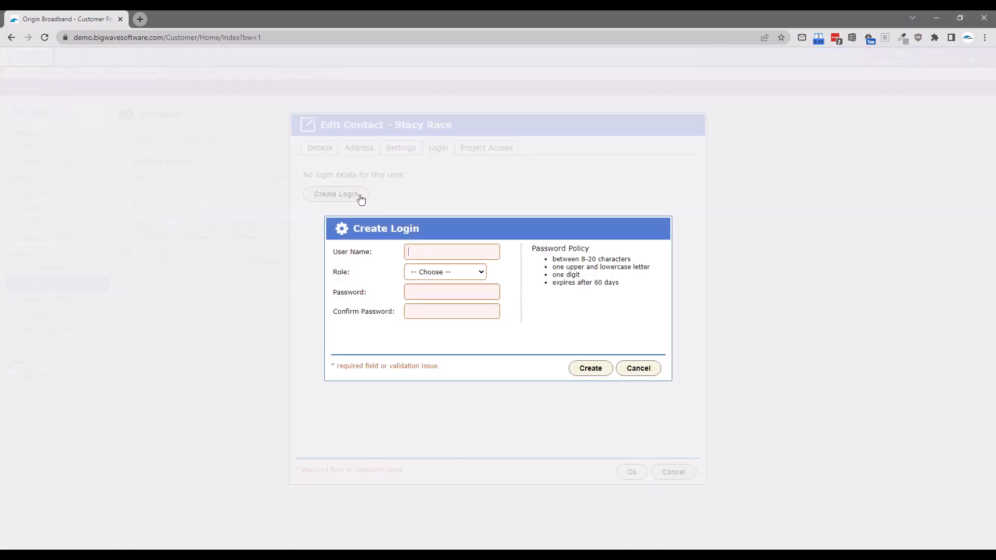
{"action": "key", "text": "Tab"}
{"action": "key", "text": "Tab"}
{"action": "type", "text": "••••••••"}
{"action": "key", "text": "Tab"}
{"action": "type", "text": "••••••••"}
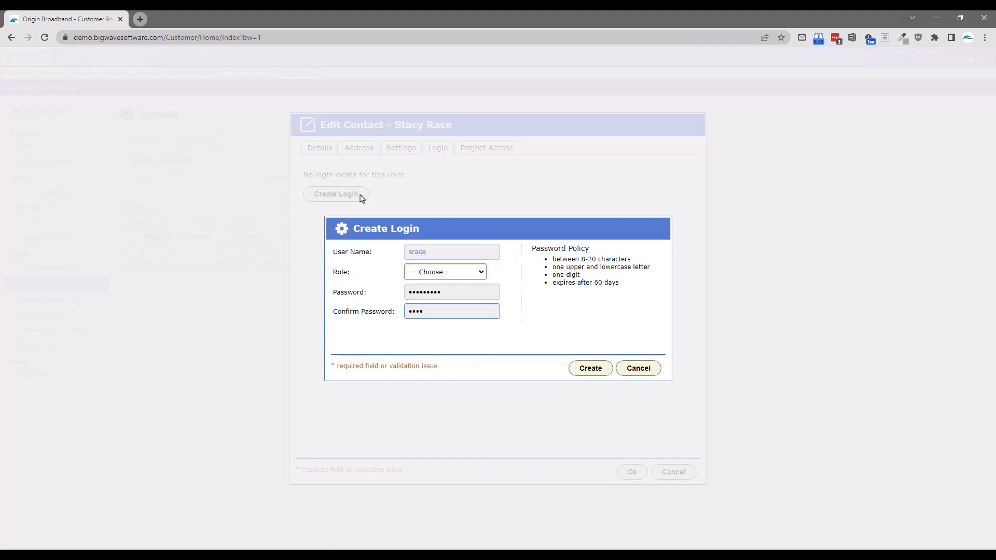
{"action": "left_click", "coordinate": [421, 278]}
{"action": "left_click", "coordinate": [431, 302]}
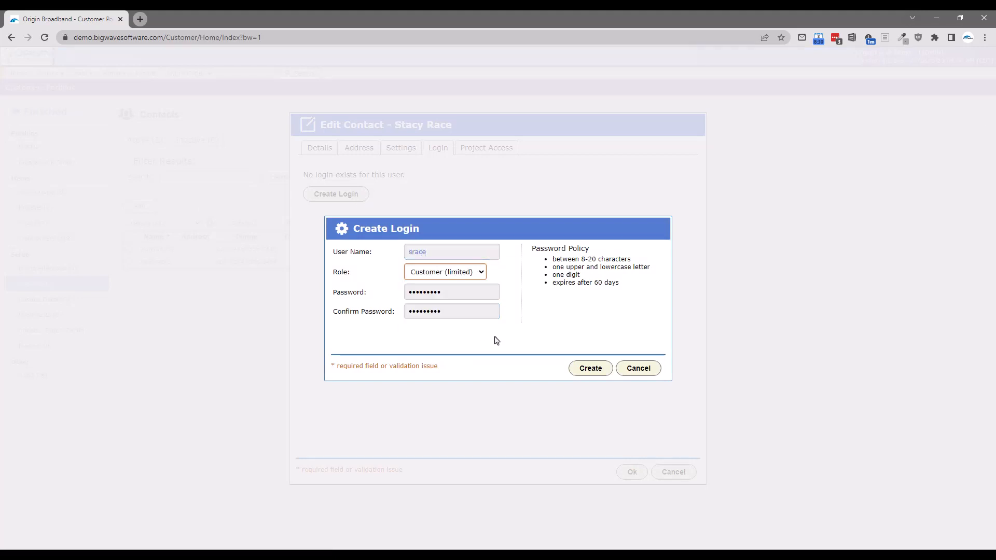
{"action": "left_click", "coordinate": [575, 370]}
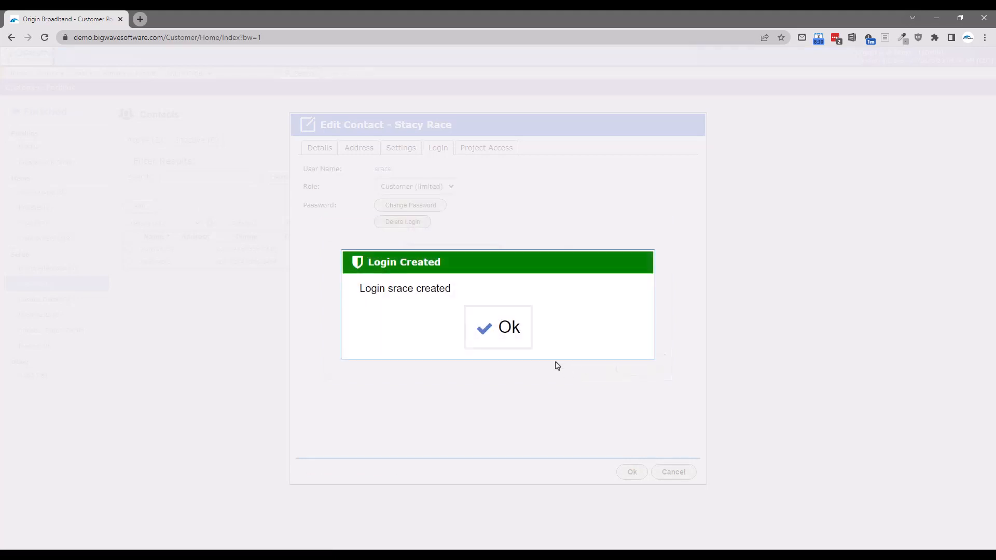
{"action": "left_click", "coordinate": [514, 339]}
{"action": "left_click", "coordinate": [631, 471]}
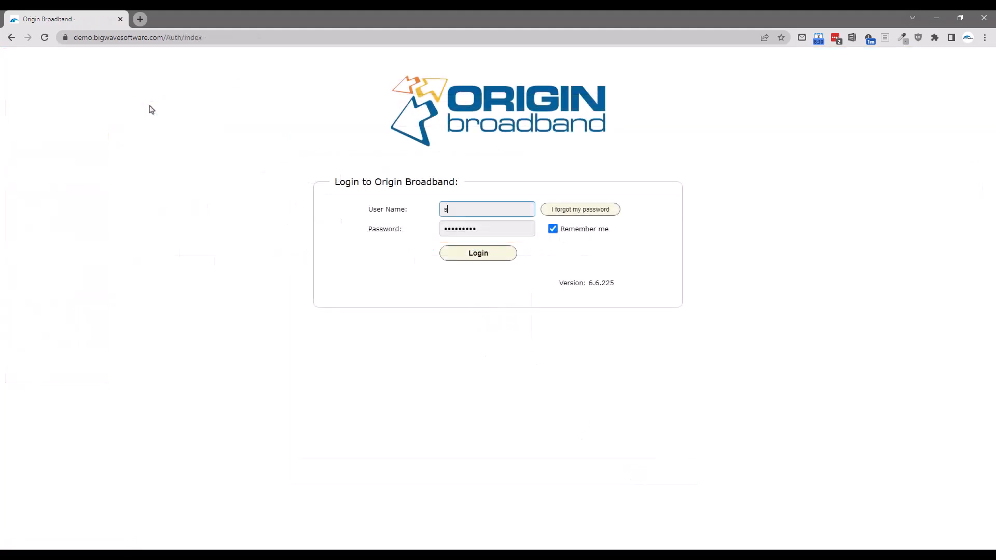
Step: Sign in with the new contact's user name, then log out of the customer account
{"action": "type", "text": "race"}
{"action": "key", "text": "Return"}
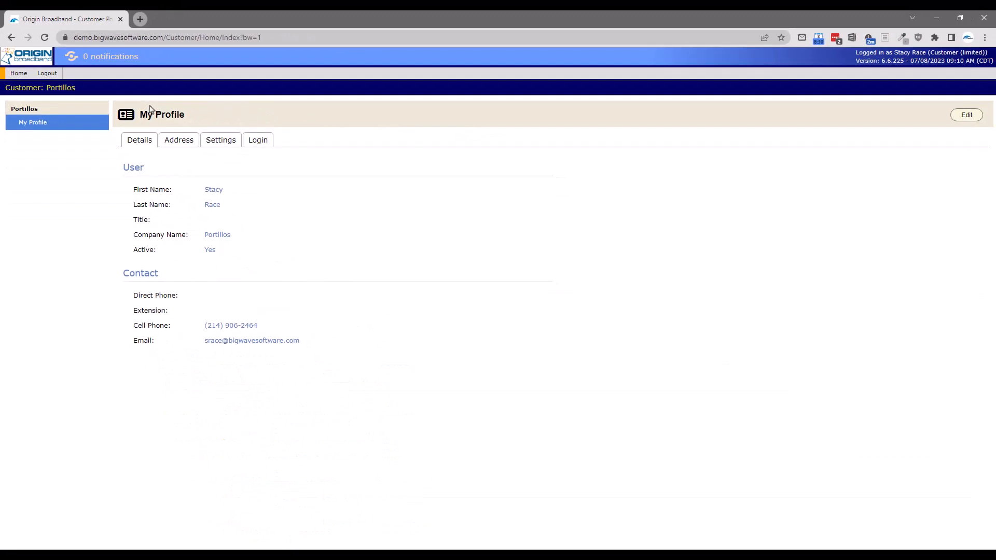
{"action": "left_click", "coordinate": [48, 74]}
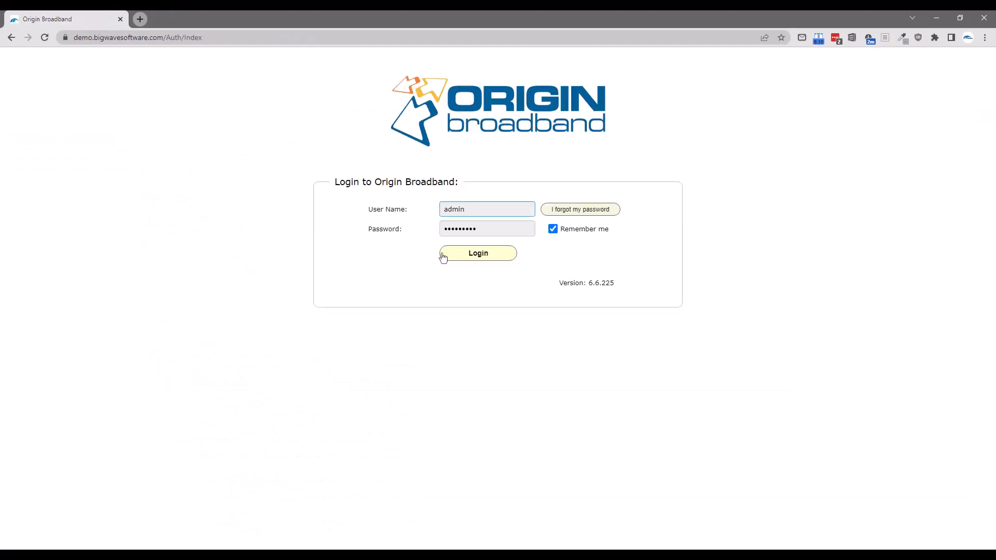
Step: Sign back in as administrator and open the setup Roles list
{"action": "left_click", "coordinate": [444, 256]}
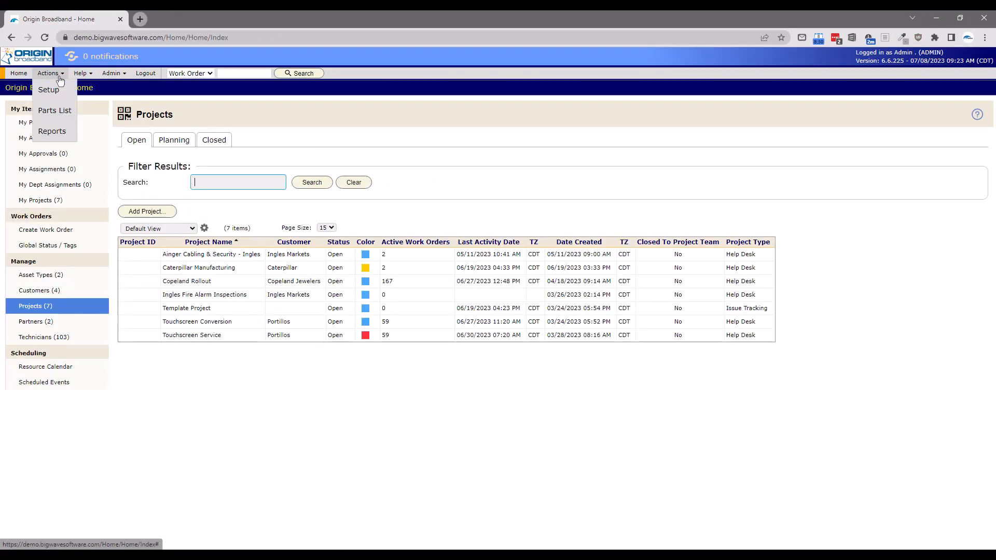
{"action": "left_click", "coordinate": [48, 90]}
{"action": "left_click", "coordinate": [32, 440]}
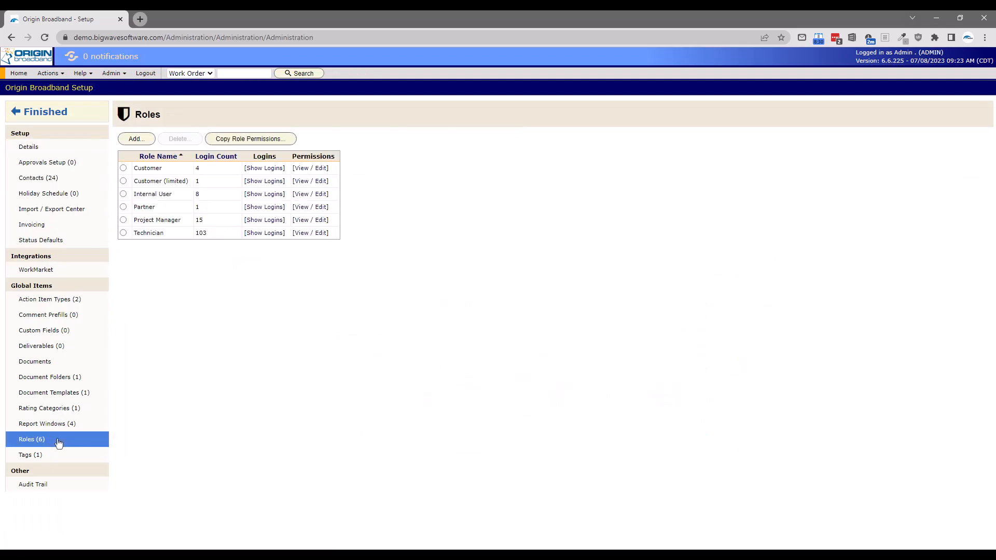
Step: Batch-grant Customer (limited) All Access on the Customer permissions and close the permissions
{"action": "left_click", "coordinate": [318, 185]}
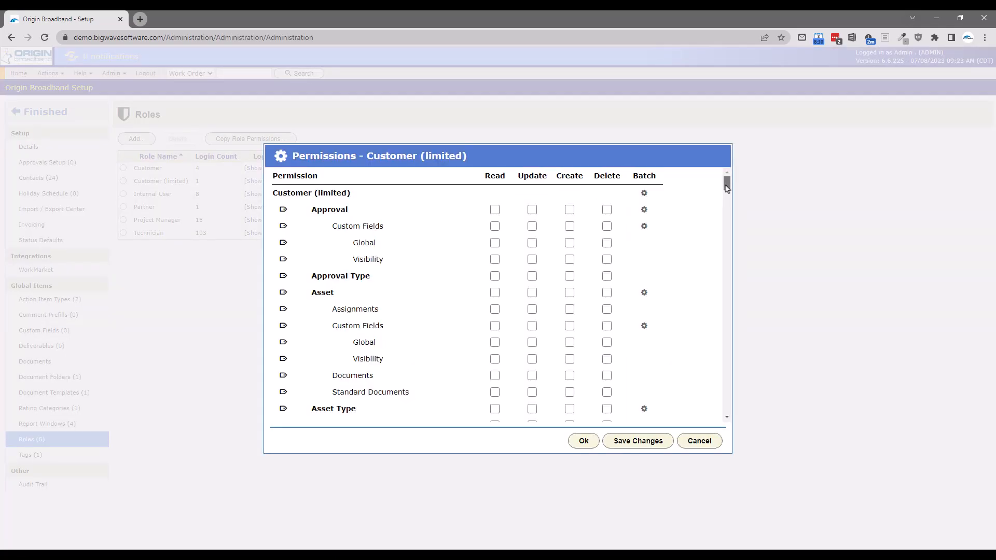
{"action": "left_click_drag", "start_coordinate": [726, 185], "coordinate": [724, 206]}
{"action": "left_click", "coordinate": [644, 230]}
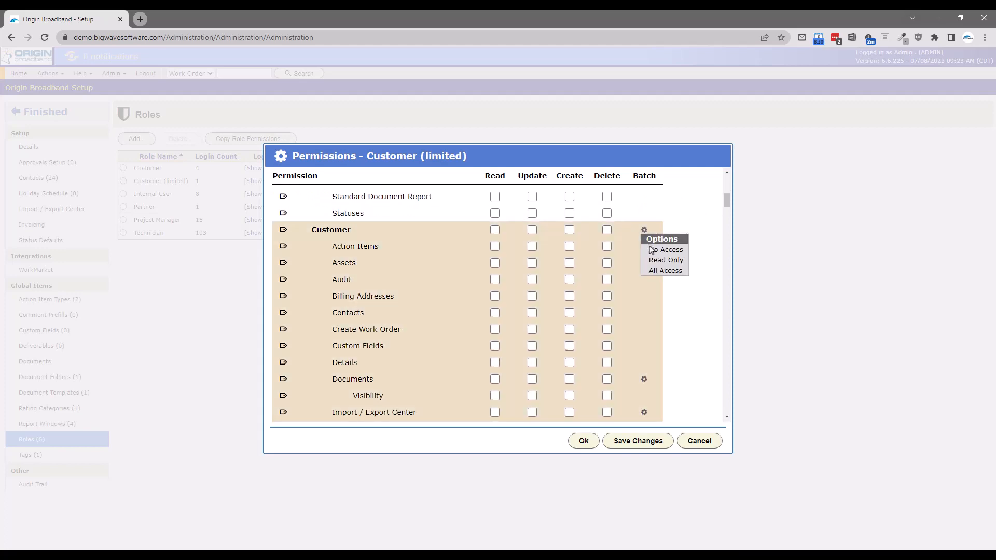
{"action": "left_click", "coordinate": [651, 271]}
{"action": "left_click", "coordinate": [582, 440]}
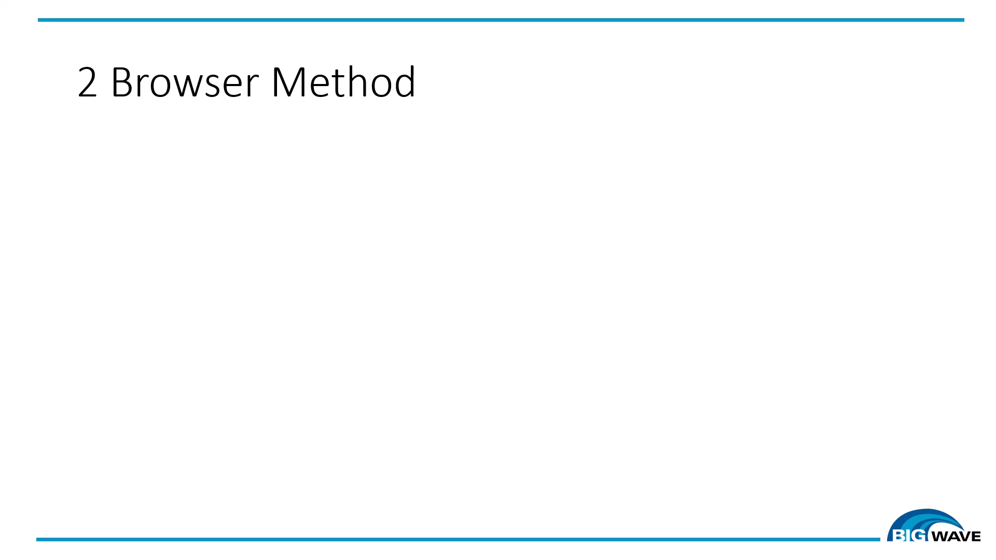
Step: Step through the slide animations, revealing Chrome as 1 and Safari as 2
{"action": "key", "text": "Right"}
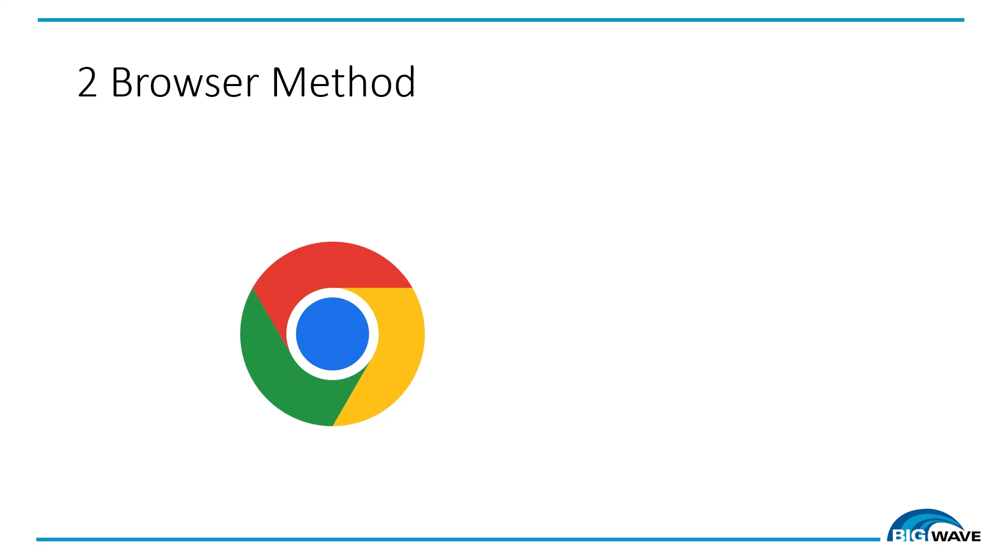
{"action": "key", "text": "Right"}
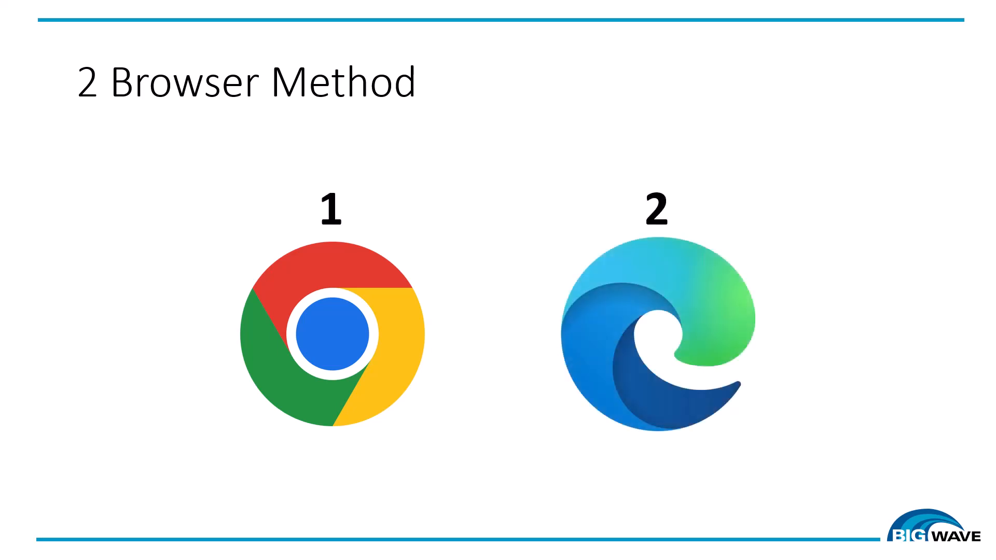
{"action": "key", "text": "Right"}
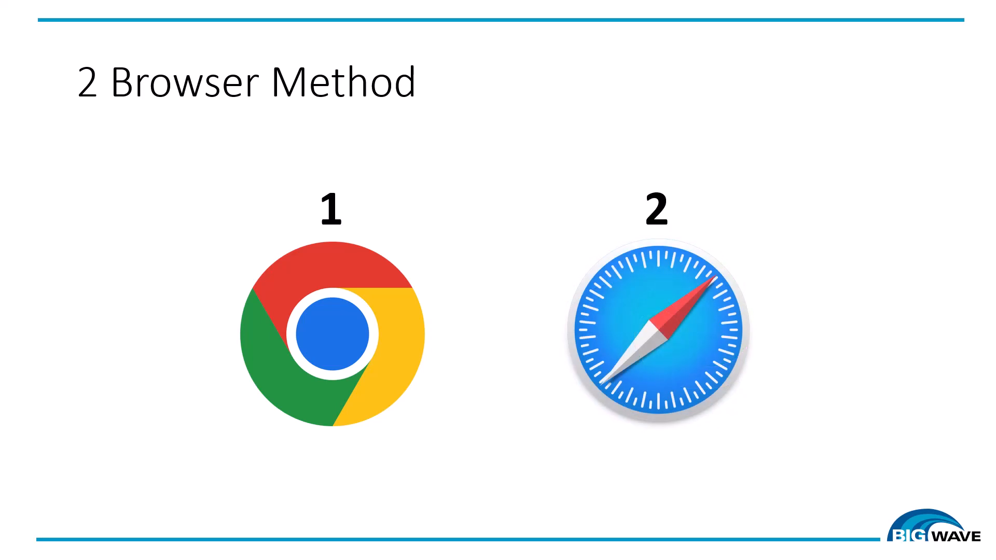
{"action": "key", "text": "Right"}
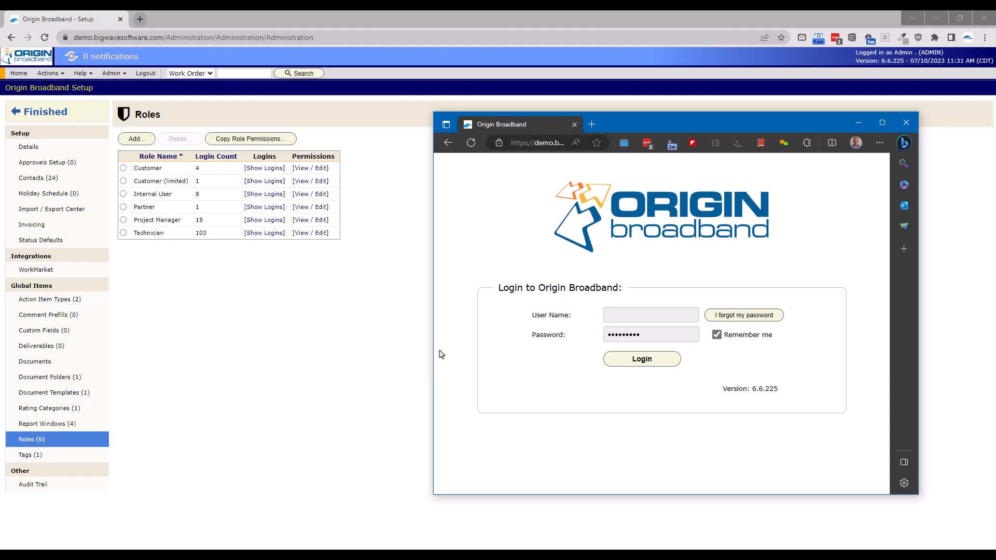
Step: Snap the admin window left and the customer login window right, widening the login window
{"action": "left_click", "coordinate": [345, 329]}
{"action": "key", "text": "super+Left"}
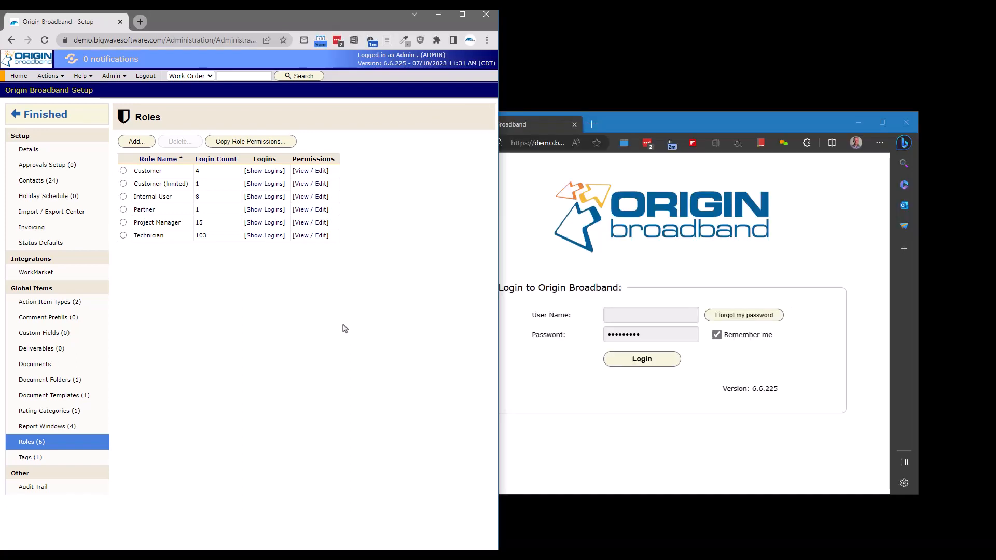
{"action": "left_click", "coordinate": [613, 455]}
{"action": "key", "text": "super+Right"}
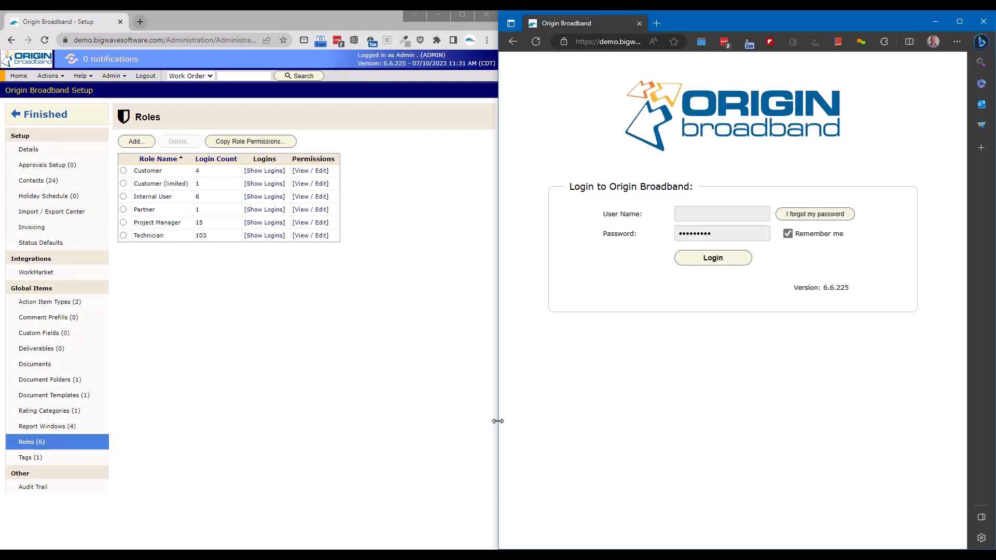
{"action": "left_click_drag", "start_coordinate": [499, 422], "coordinate": [309, 424]}
{"action": "left_click", "coordinate": [290, 421]}
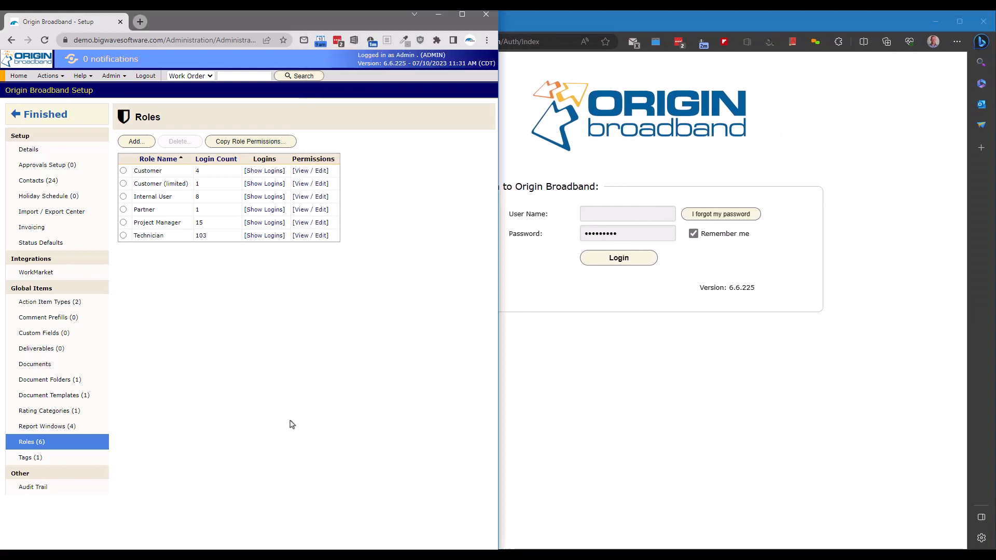
Step: Log into the customer portal with the limited customer's user name and view Portillos details
{"action": "left_click_drag", "start_coordinate": [498, 424], "coordinate": [726, 429]}
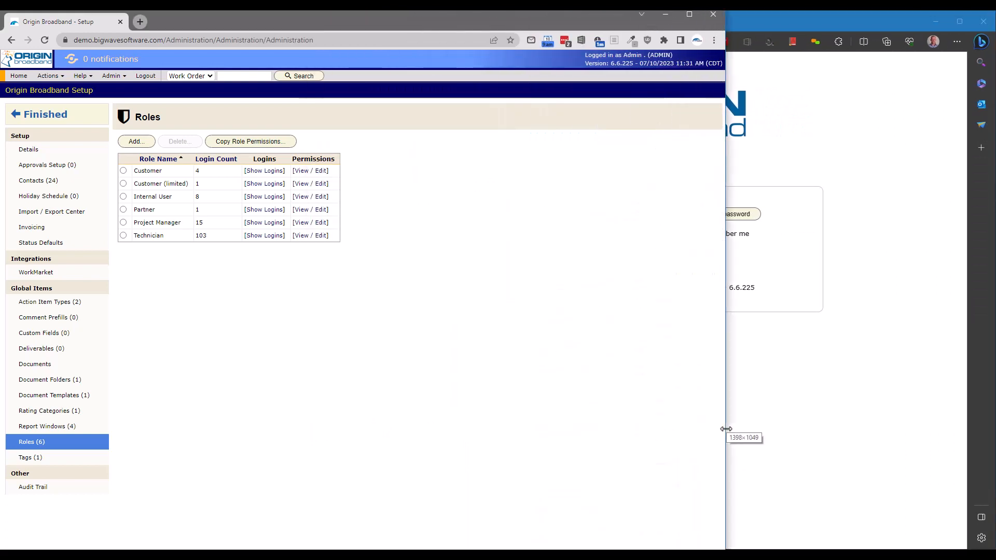
{"action": "left_click", "coordinate": [596, 214]}
{"action": "key", "text": "Return"}
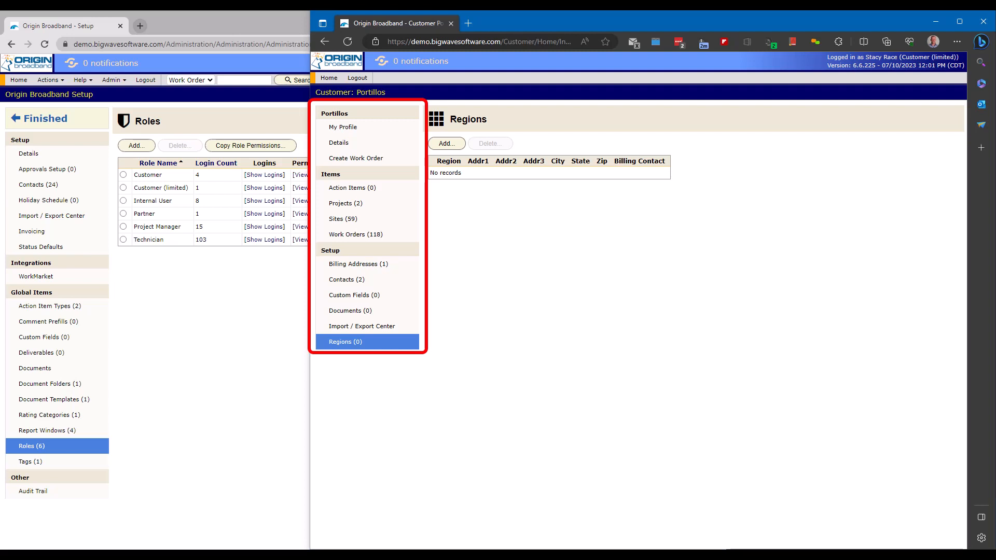
{"action": "left_click", "coordinate": [397, 143]}
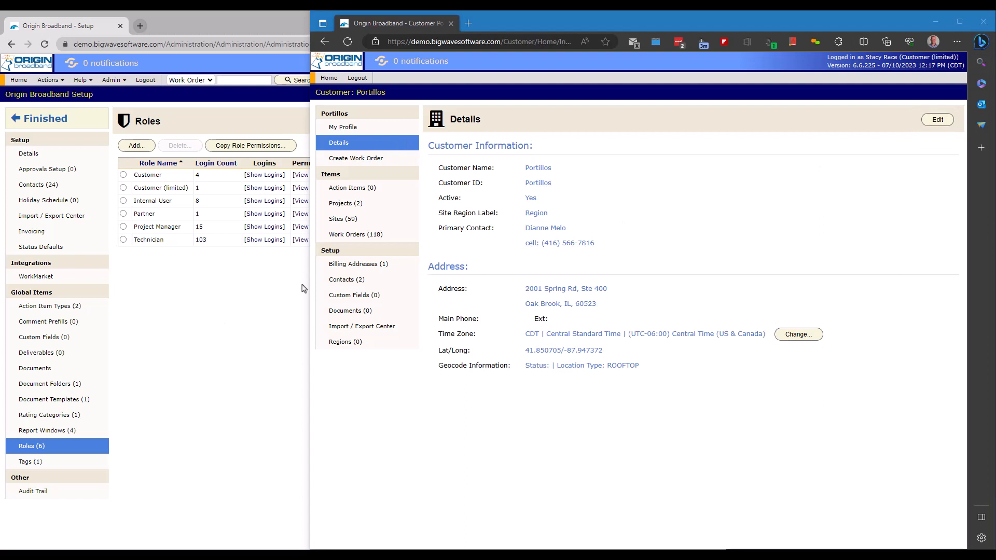
{"action": "left_click", "coordinate": [303, 288]}
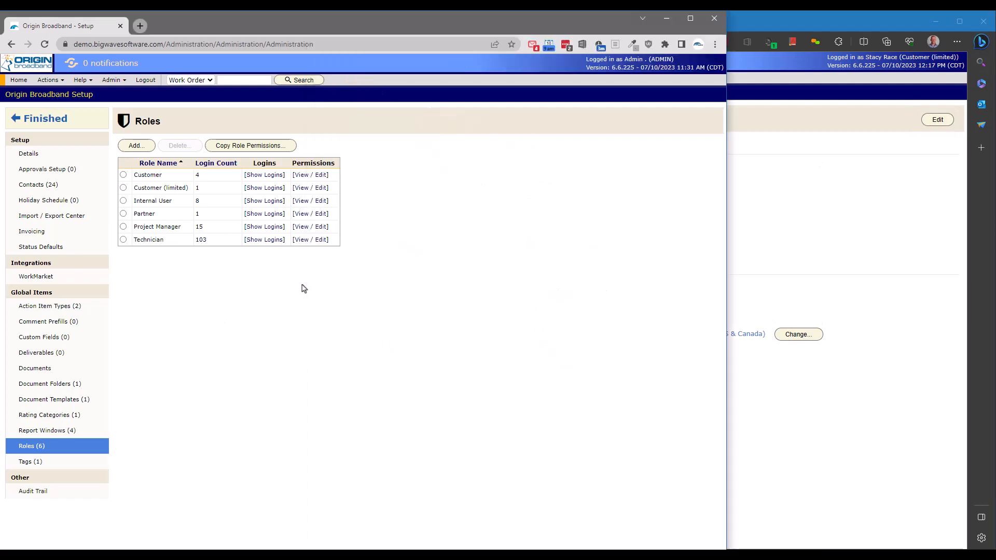
Step: Remove Customer (limited) Read access for Billing Addresses, Contacts, Custom Fields, Documents, Import / Export Center, Regions; save
{"action": "left_click", "coordinate": [307, 187]}
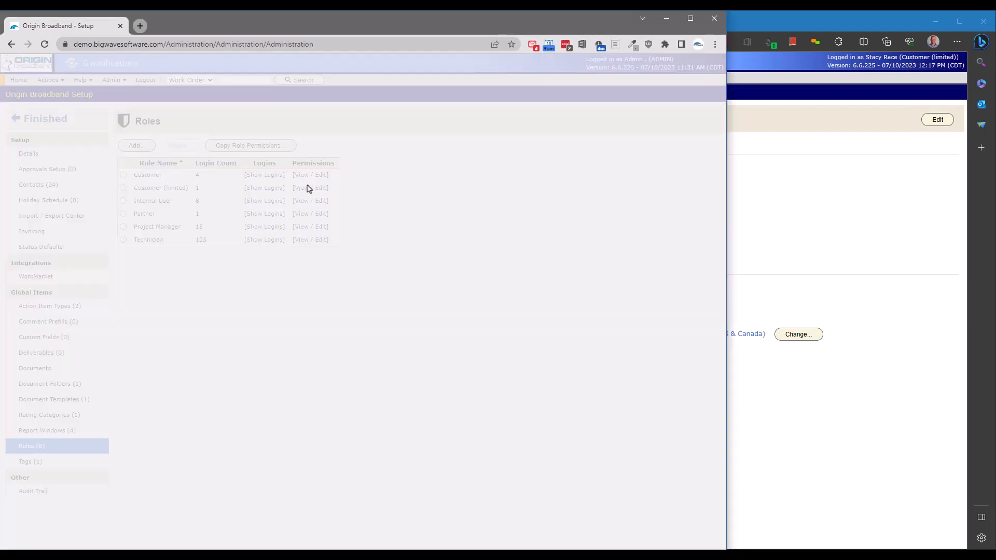
{"action": "left_click", "coordinate": [591, 402]}
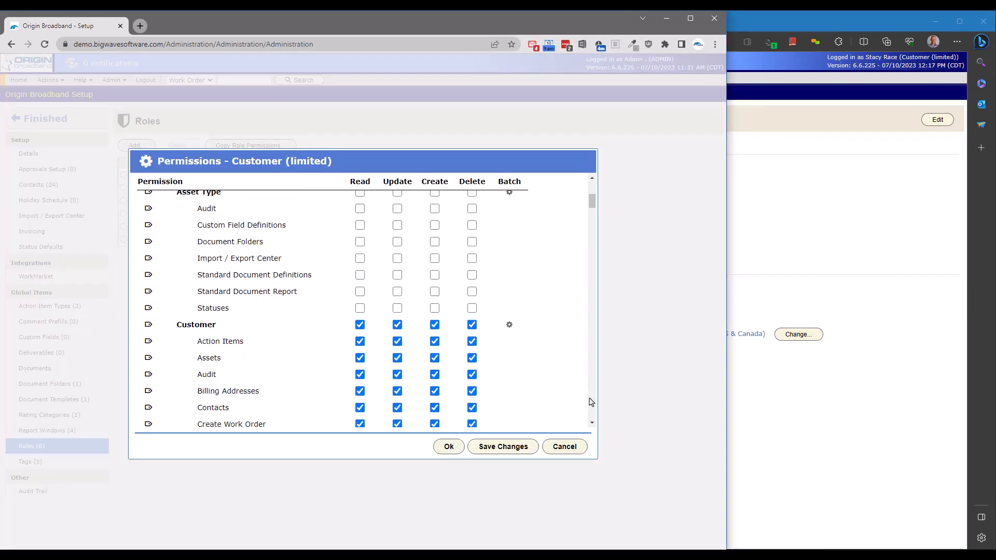
{"action": "scroll", "coordinate": [415, 358], "scroll_direction": "down", "scroll_amount": 2}
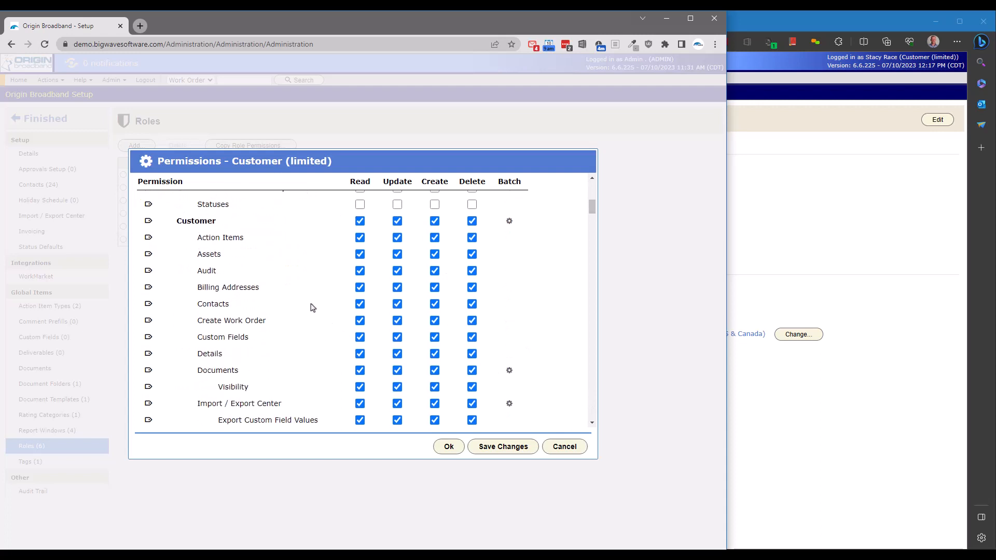
{"action": "left_click", "coordinate": [359, 287]}
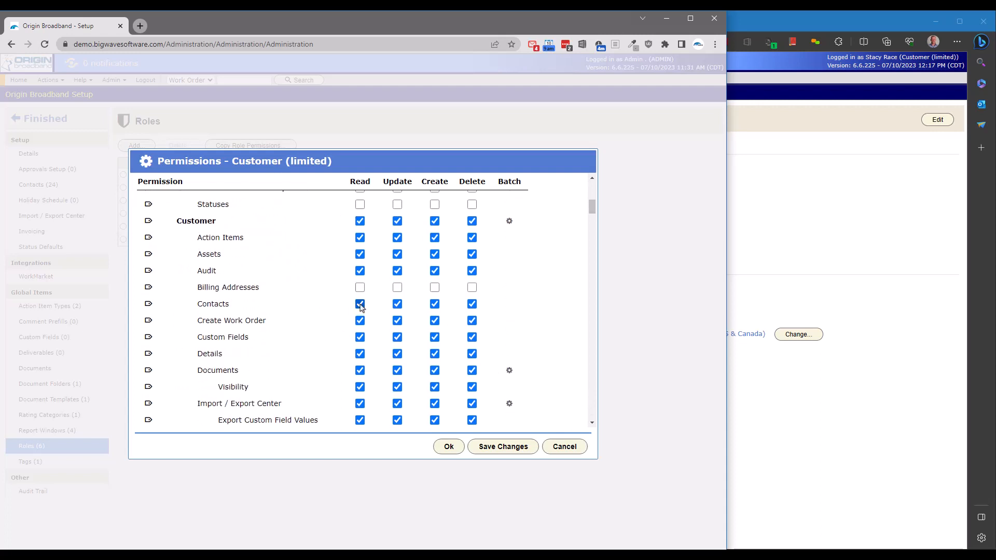
{"action": "left_click", "coordinate": [360, 304]}
{"action": "left_click", "coordinate": [360, 337]}
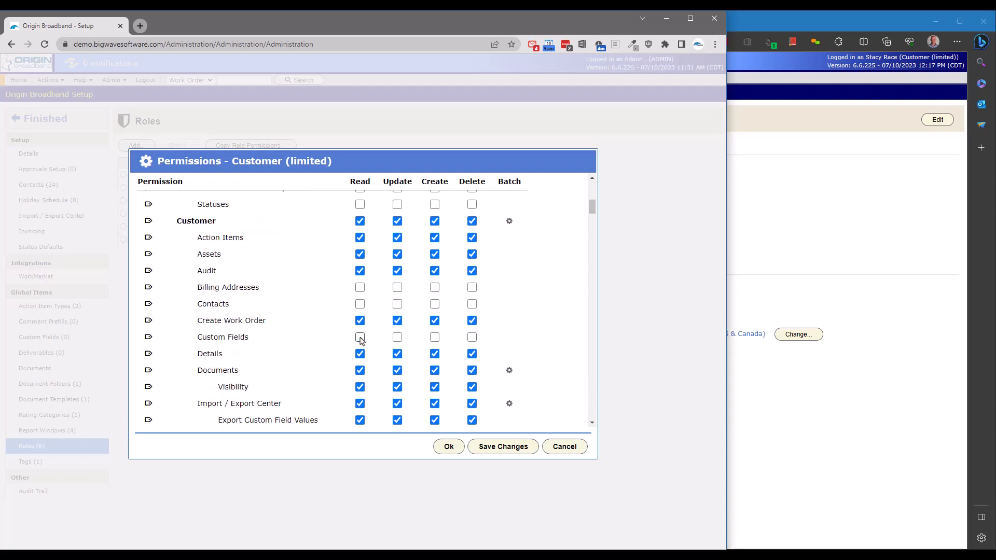
{"action": "left_click", "coordinate": [360, 372]}
{"action": "left_click", "coordinate": [360, 404]}
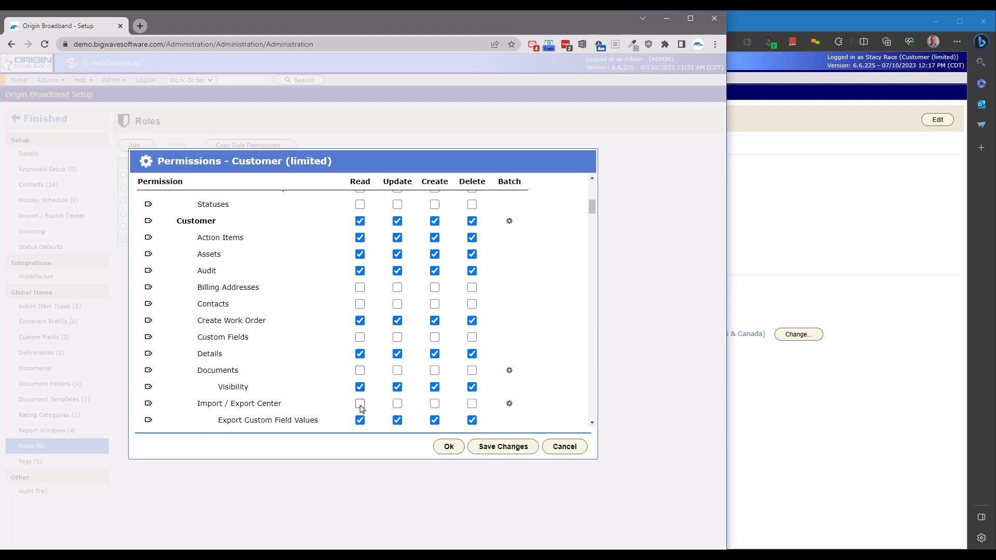
{"action": "scroll", "coordinate": [361, 407], "scroll_direction": "down", "scroll_amount": 3}
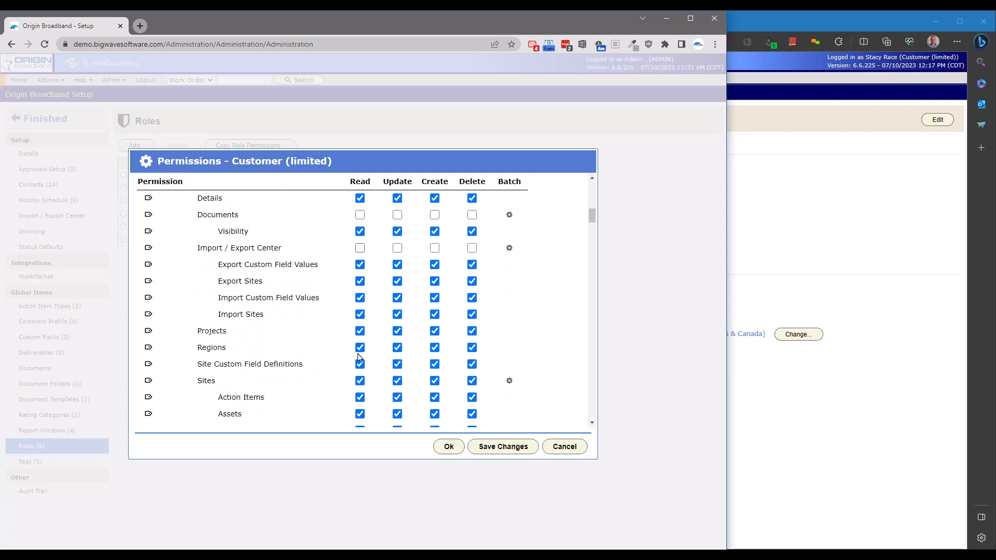
{"action": "left_click", "coordinate": [360, 348]}
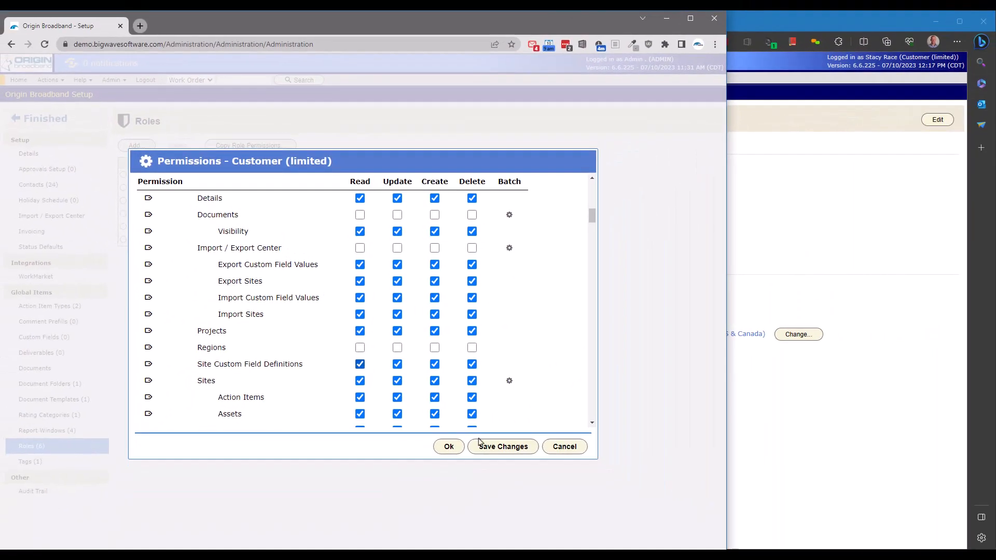
{"action": "left_click", "coordinate": [480, 445]}
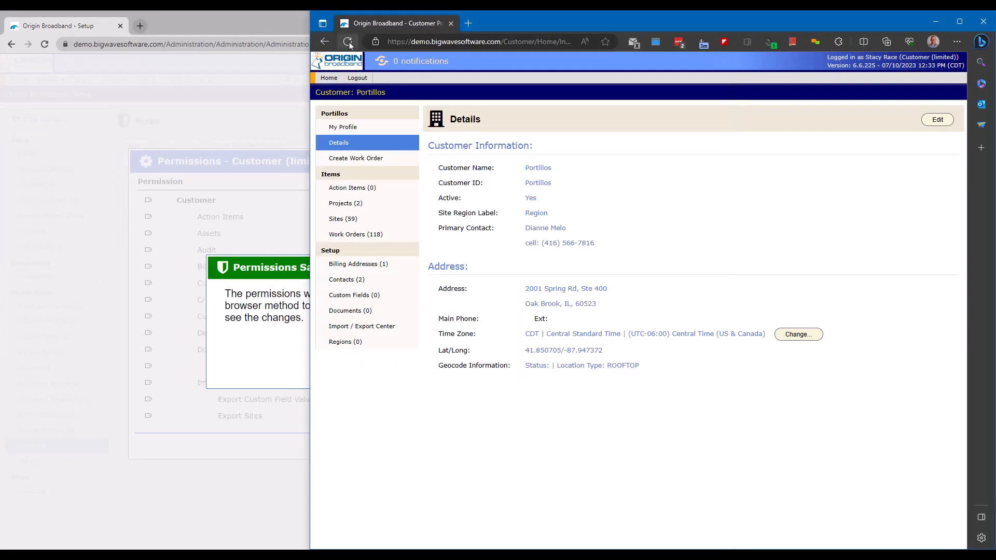
Step: Reload the customer portal and dismiss the Permissions Saved message
{"action": "left_click", "coordinate": [347, 42]}
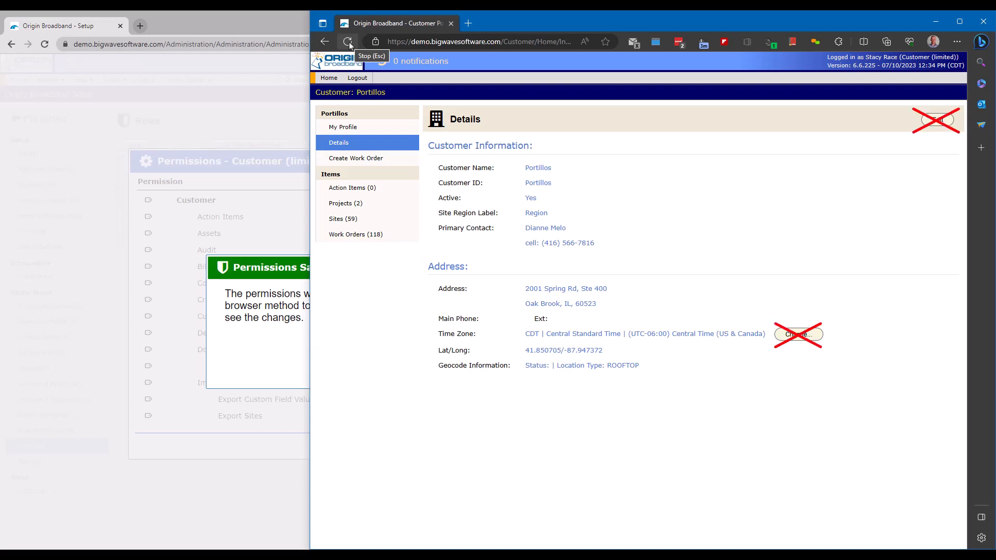
{"action": "key", "text": "alt+Tab"}
{"action": "left_click", "coordinate": [372, 358]}
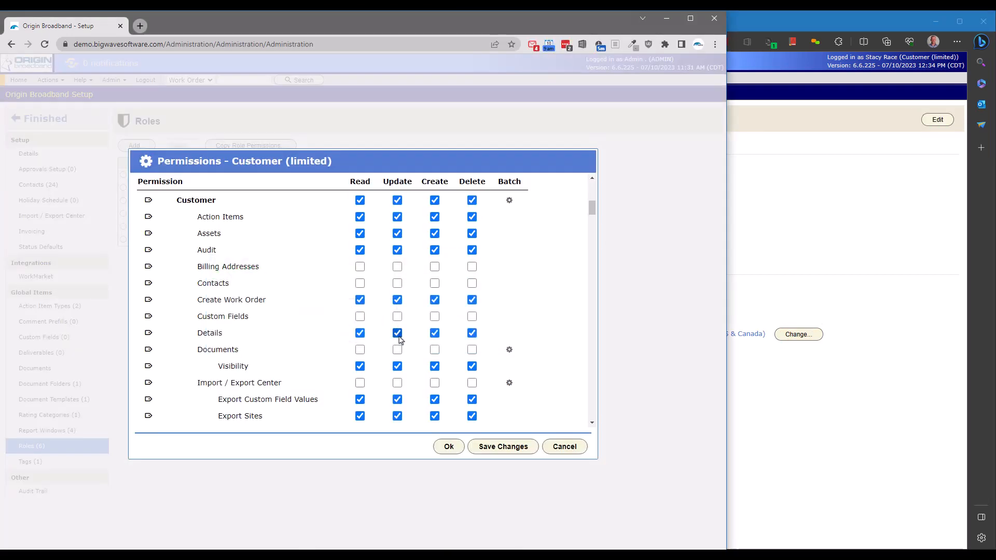
Step: Save the removal of Details Update access and reload the customer portal to verify
{"action": "left_click", "coordinate": [503, 449]}
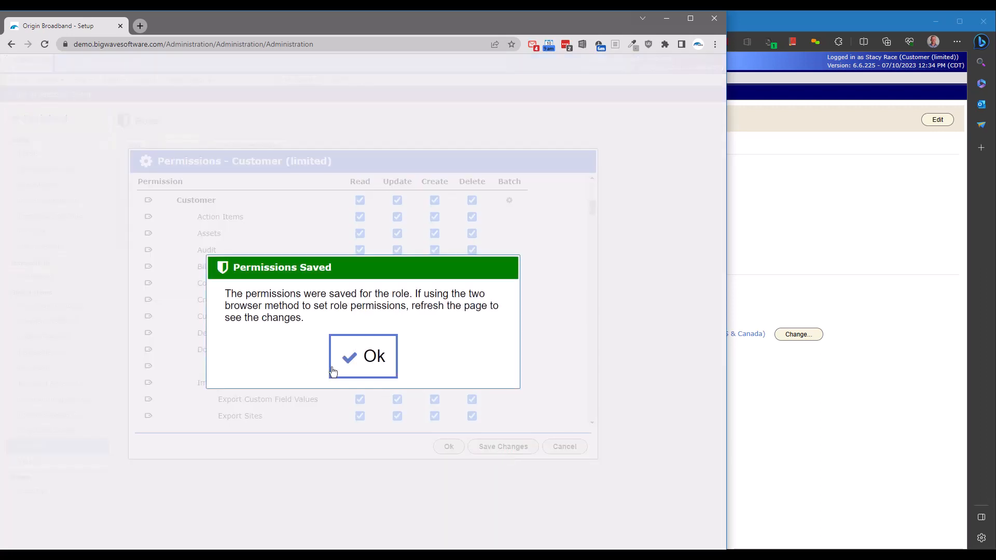
{"action": "left_click", "coordinate": [797, 391]}
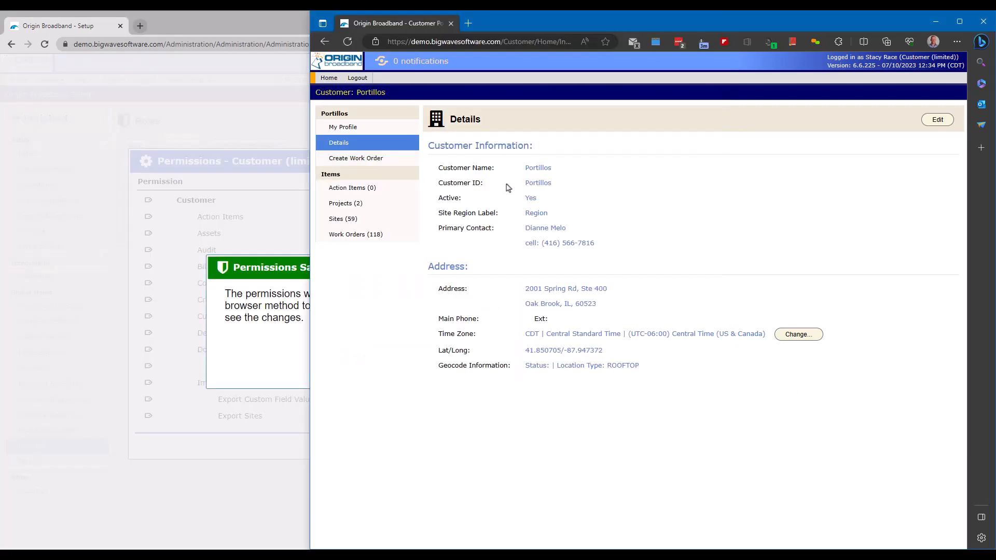
{"action": "left_click", "coordinate": [346, 40]}
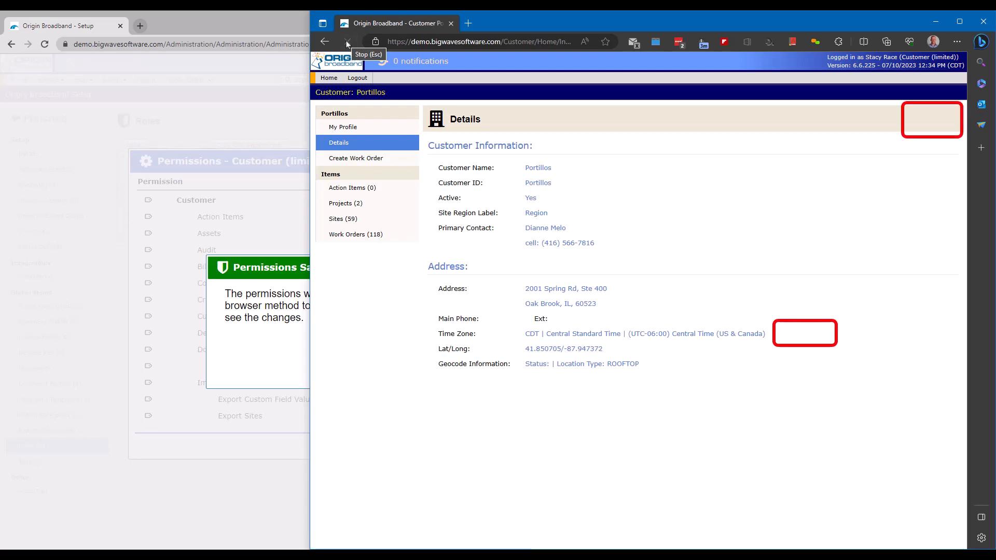
{"action": "key", "text": "alt+Tab"}
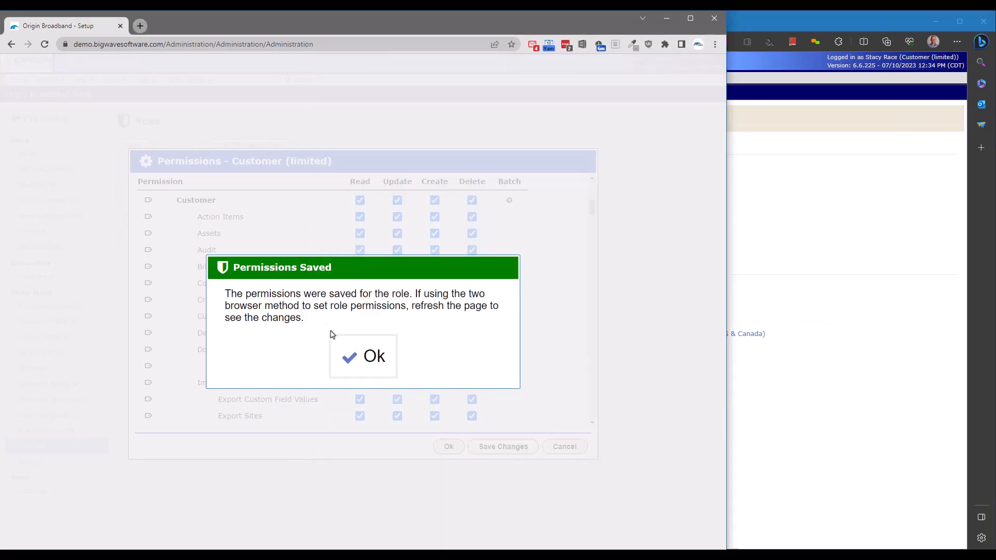
{"action": "left_click", "coordinate": [344, 351]}
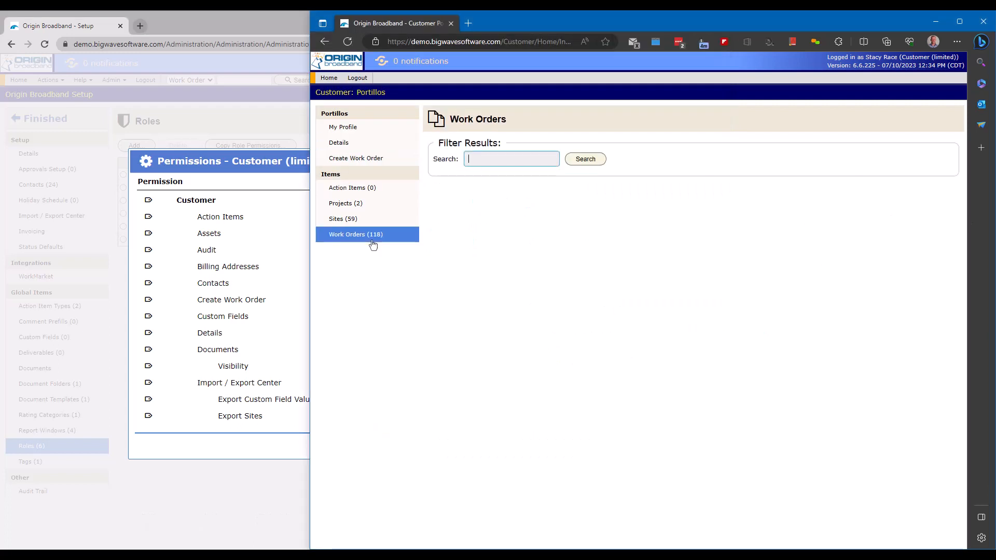
Step: Load the customer's 118-row work-order table, then bring the Customer (limited) permissions window forward
{"action": "left_click", "coordinate": [492, 235]}
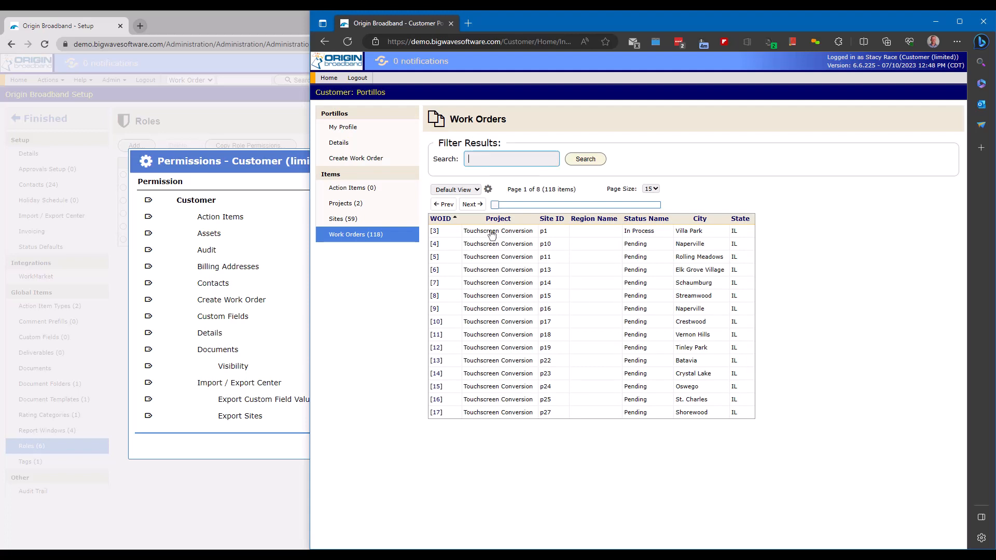
{"action": "left_click", "coordinate": [294, 166]}
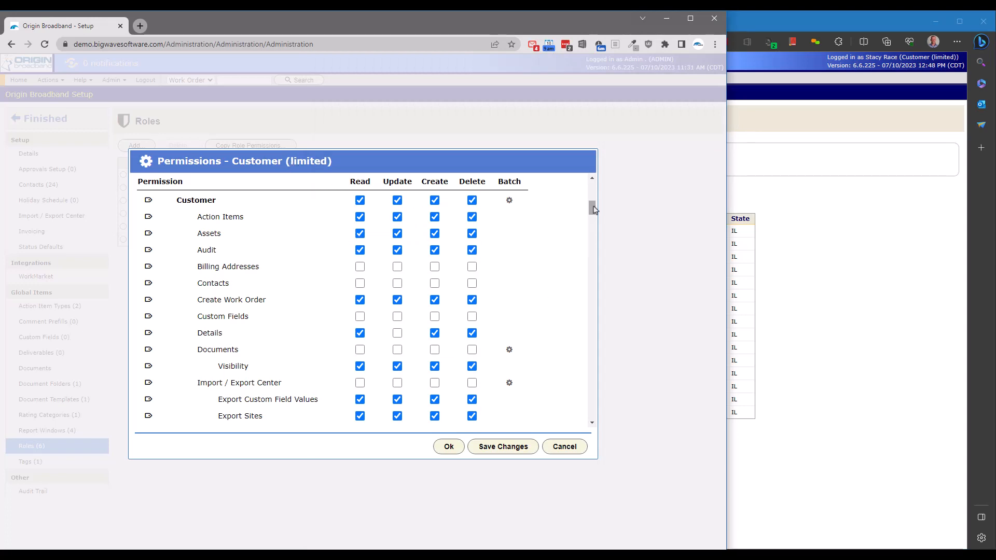
Step: Batch-set the Work Order section to Read Only, save, and view work order 3, Touchscreen Conversion, as the customer
{"action": "left_click_drag", "start_coordinate": [592, 205], "coordinate": [580, 367]}
{"action": "left_click", "coordinate": [509, 222]}
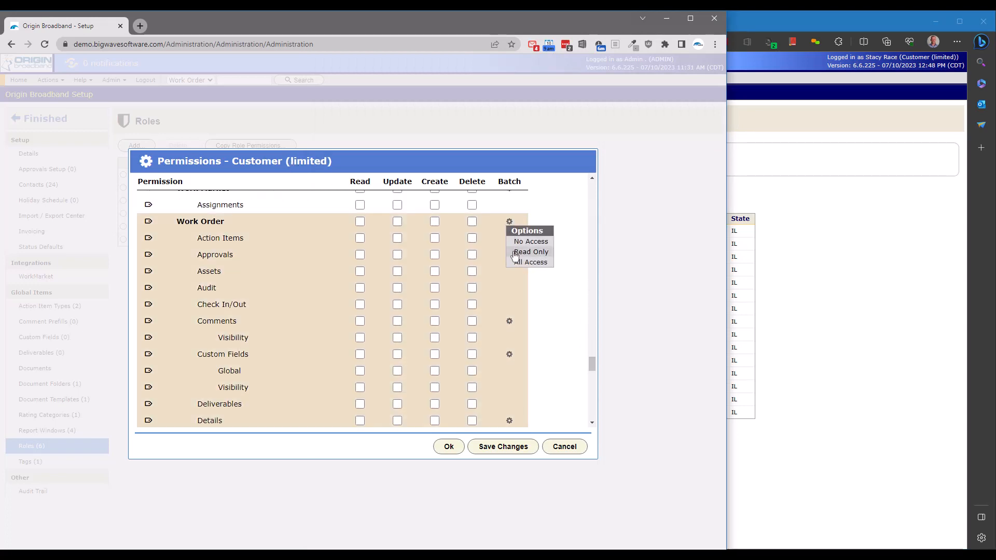
{"action": "left_click", "coordinate": [530, 252]}
{"action": "left_click", "coordinate": [498, 445]}
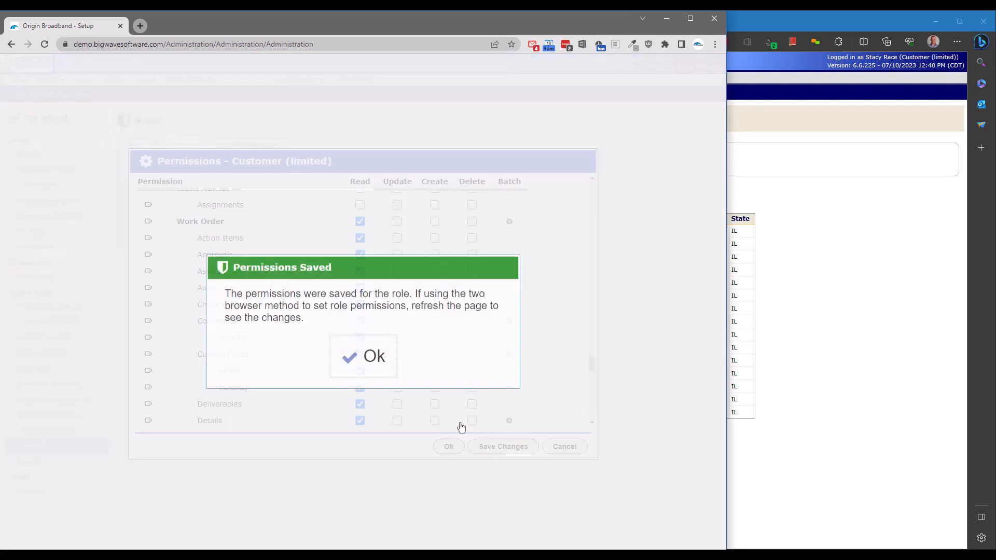
{"action": "left_click", "coordinate": [762, 314]}
{"action": "left_click", "coordinate": [539, 233]}
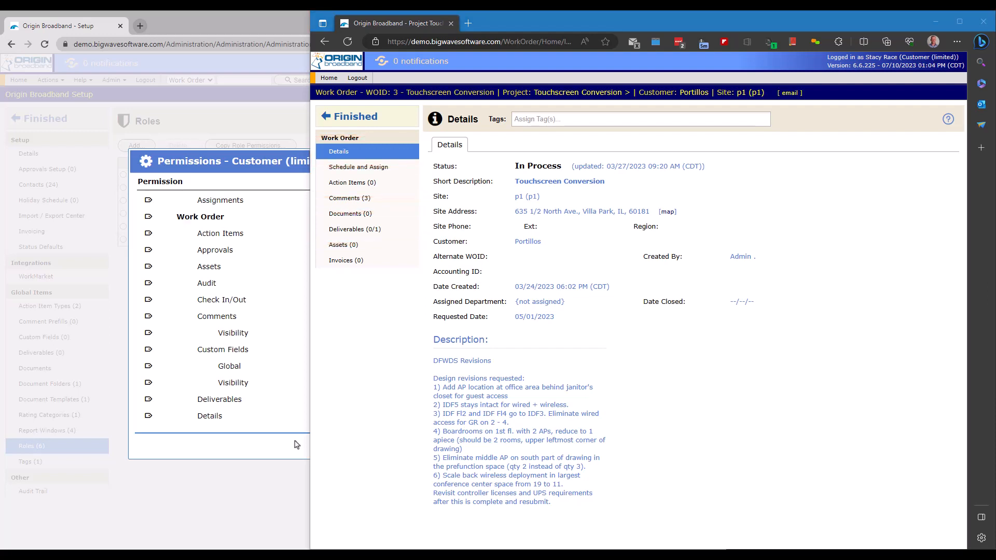
Step: Set Work Order to No Access, then grant Read on Details, Action Items and Work Order, and save
{"action": "left_click", "coordinate": [296, 445]}
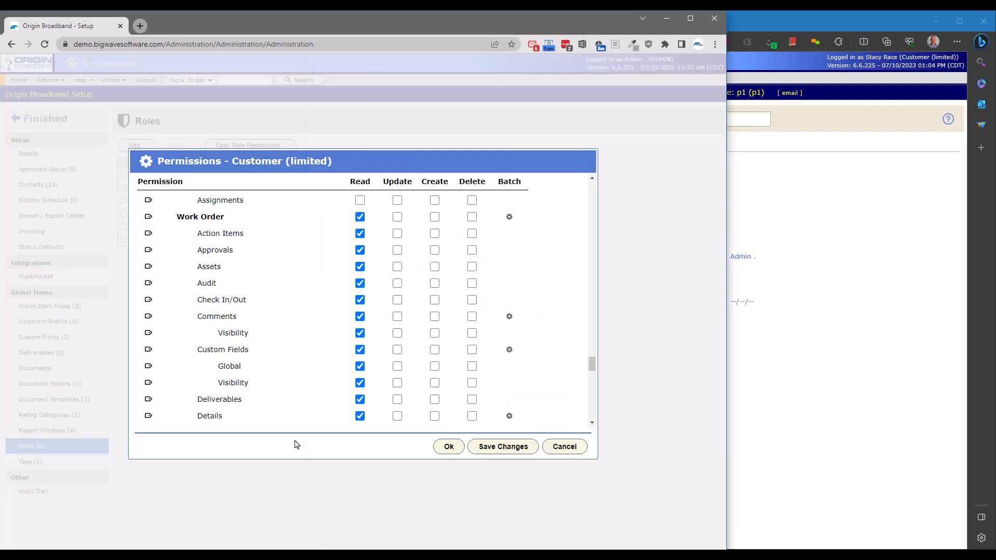
{"action": "left_click", "coordinate": [508, 216]}
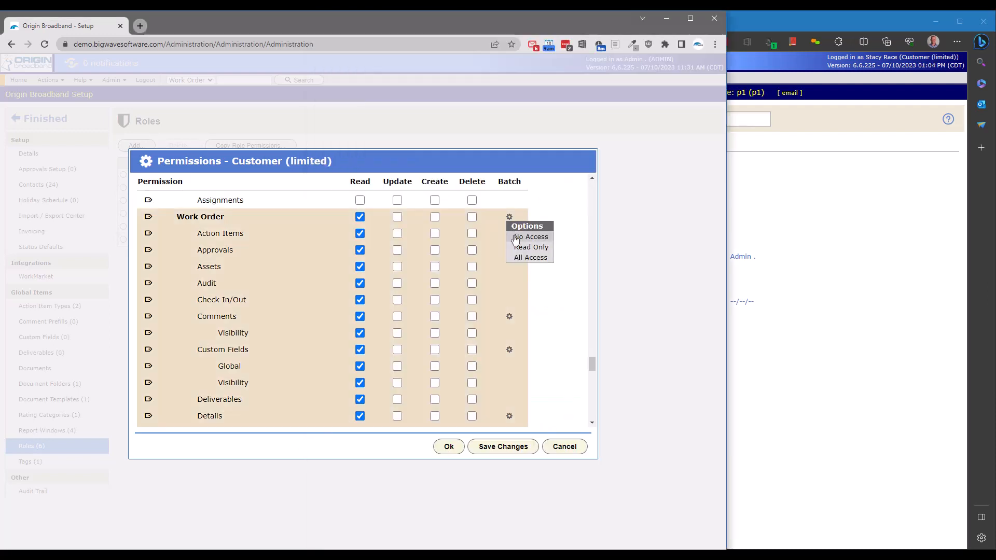
{"action": "left_click", "coordinate": [524, 237]}
{"action": "scroll", "coordinate": [569, 409], "scroll_direction": "down", "scroll_amount": 3}
{"action": "left_click", "coordinate": [509, 292]}
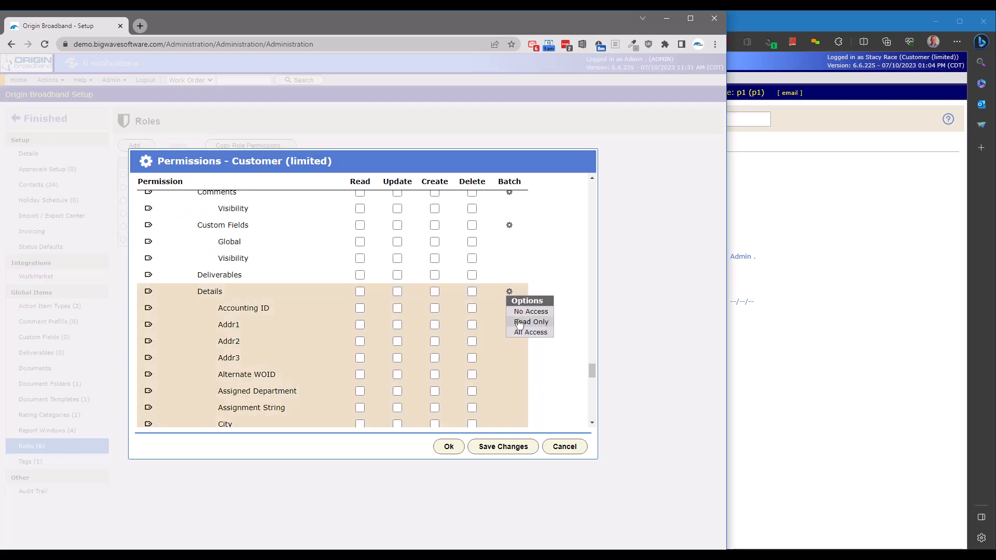
{"action": "left_click", "coordinate": [519, 322]}
{"action": "scroll", "coordinate": [389, 338], "scroll_direction": "up", "scroll_amount": 2}
{"action": "left_click", "coordinate": [359, 213]}
{"action": "scroll", "coordinate": [362, 221], "scroll_direction": "up", "scroll_amount": 1}
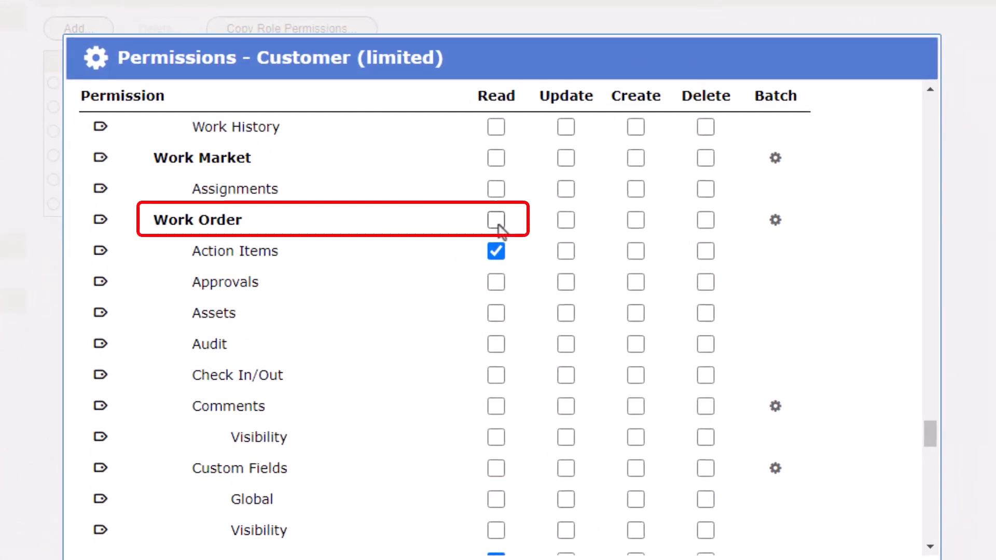
{"action": "left_click", "coordinate": [497, 223]}
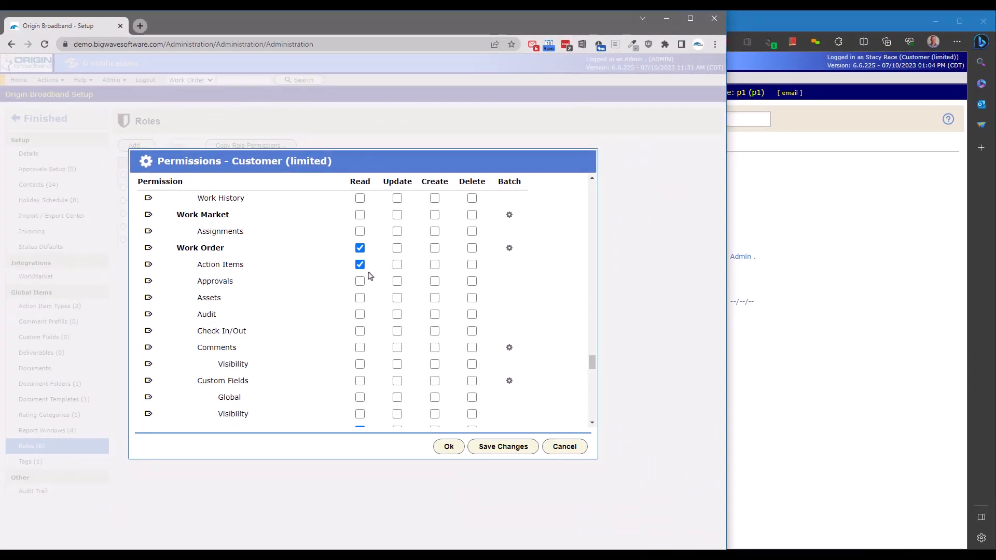
{"action": "left_click", "coordinate": [482, 444]}
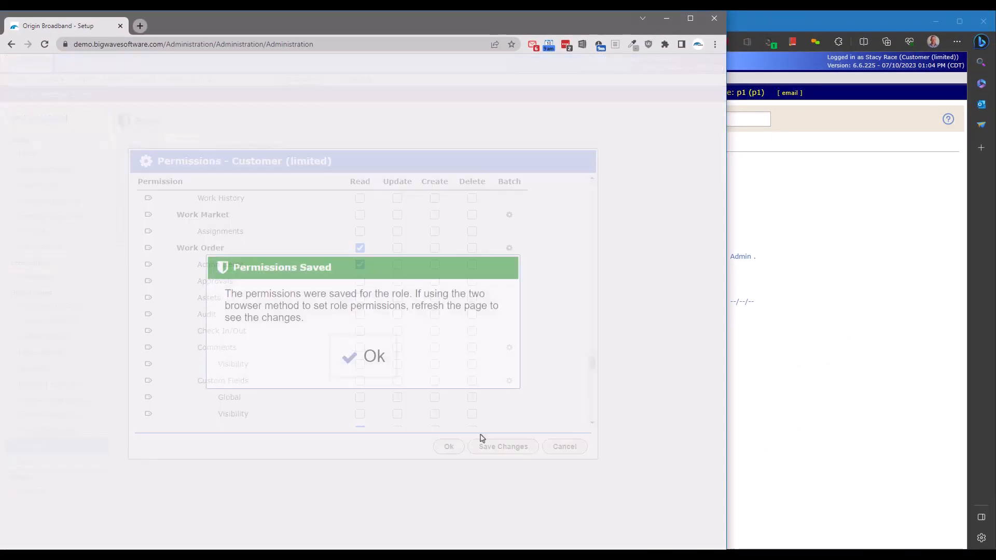
{"action": "left_click", "coordinate": [365, 357]}
Step: Reload the customer's work order page with F5 to verify access, then return to the admin window
{"action": "left_click", "coordinate": [815, 396]}
{"action": "key", "text": "F5"}
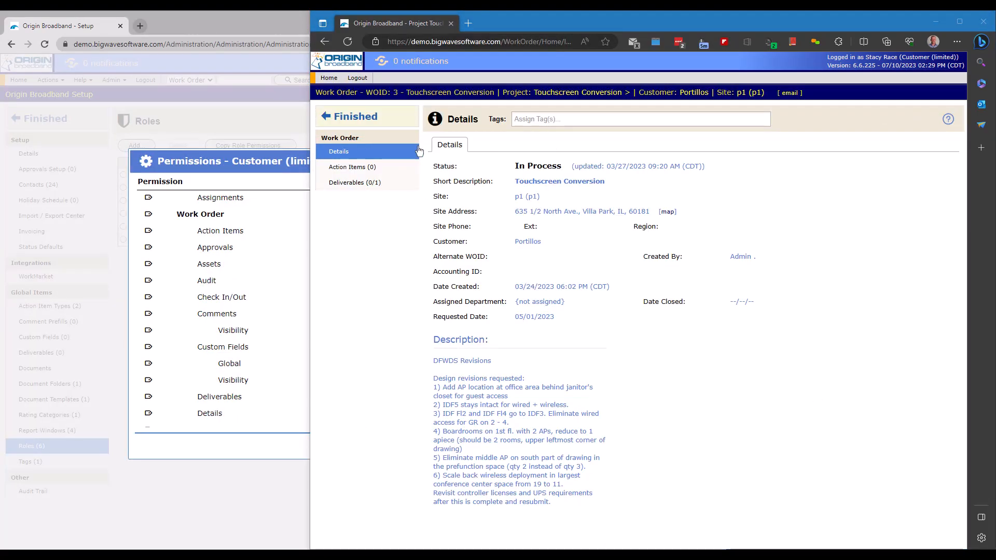
{"action": "left_click", "coordinate": [276, 165]}
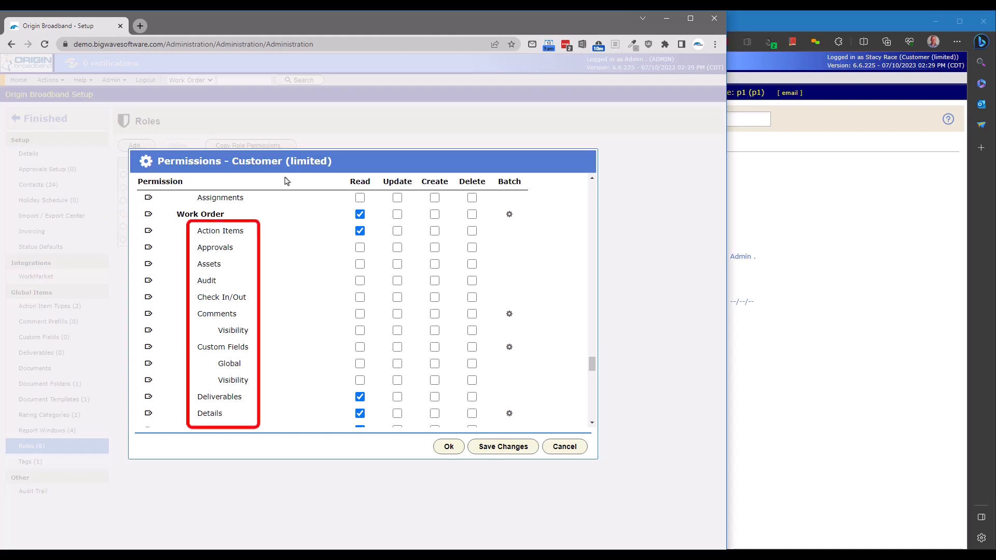
Step: Close the permissions window and copy Project Manager's permissions into the Project Coordinator role
{"action": "left_click", "coordinate": [449, 451]}
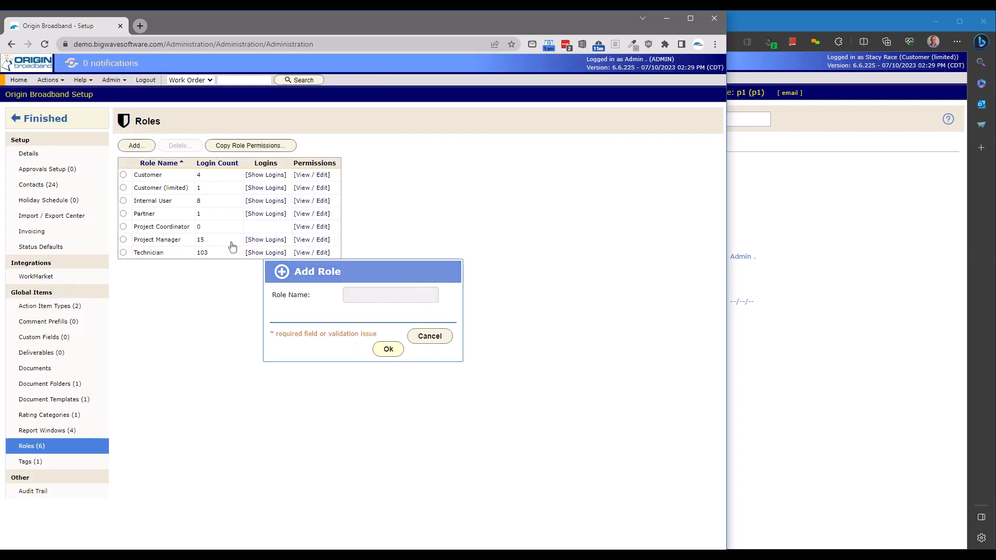
{"action": "left_click", "coordinate": [250, 145]}
{"action": "left_click", "coordinate": [357, 264]}
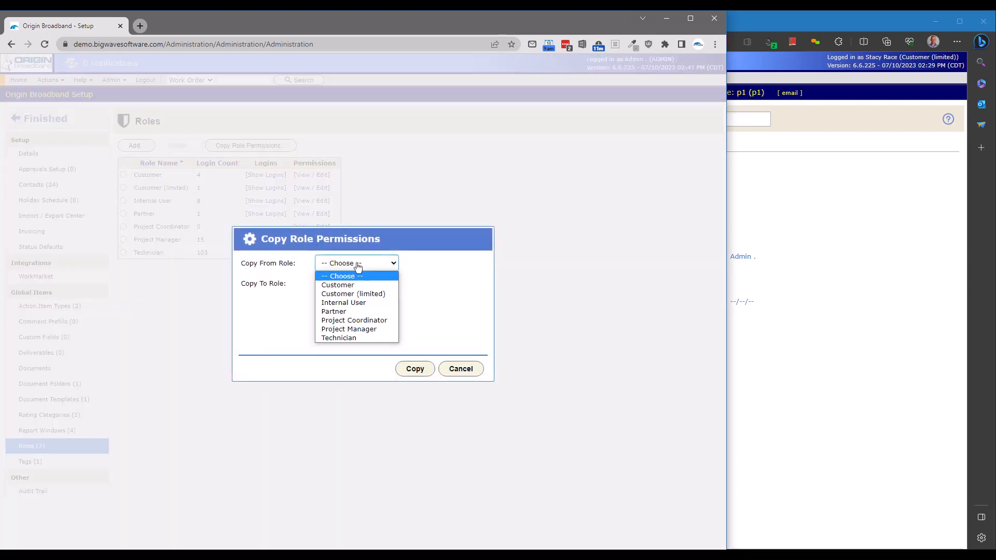
{"action": "left_click", "coordinate": [354, 331]}
{"action": "left_click", "coordinate": [355, 284]}
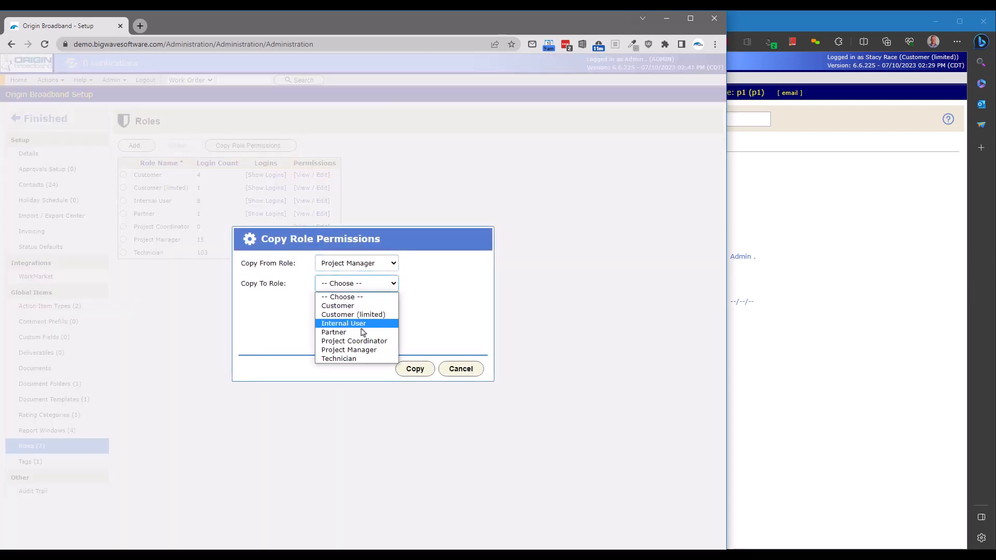
{"action": "left_click", "coordinate": [358, 339]}
{"action": "left_click", "coordinate": [409, 373]}
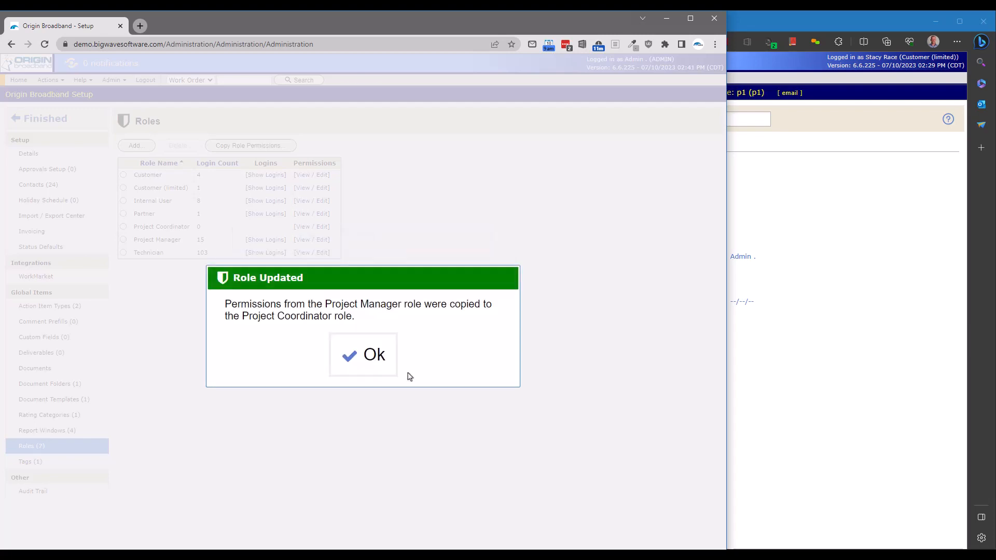
{"action": "left_click", "coordinate": [365, 370]}
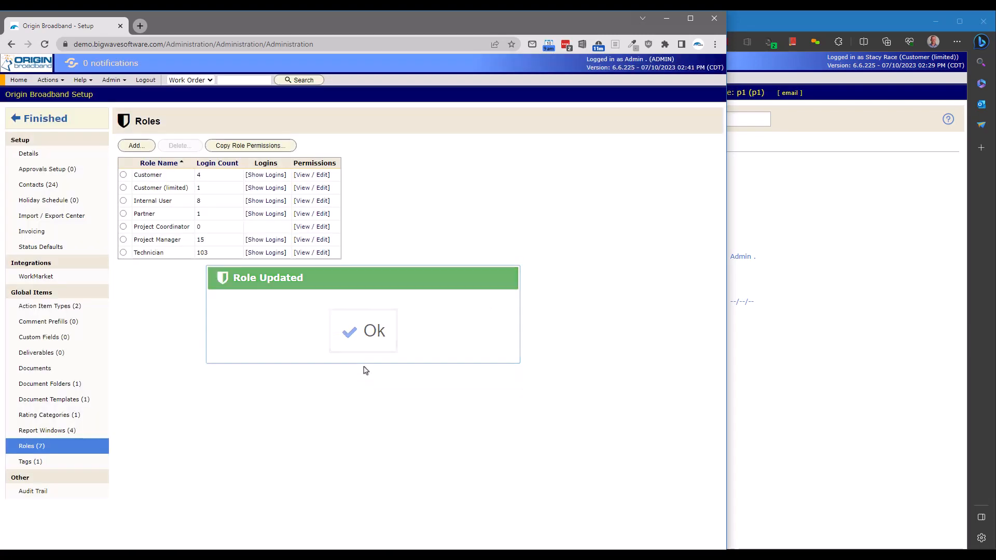